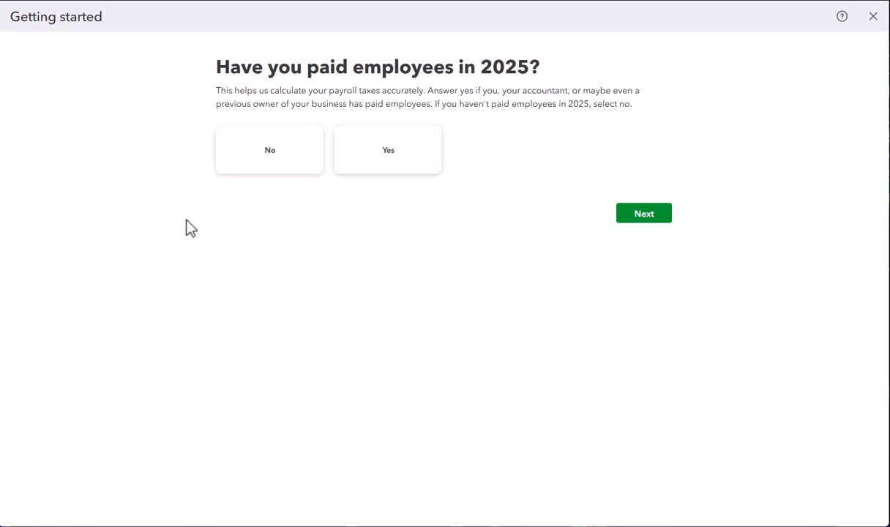
State that no employees were paid in 2025 and set the first payday to 28/02/2025.
click(273, 157)
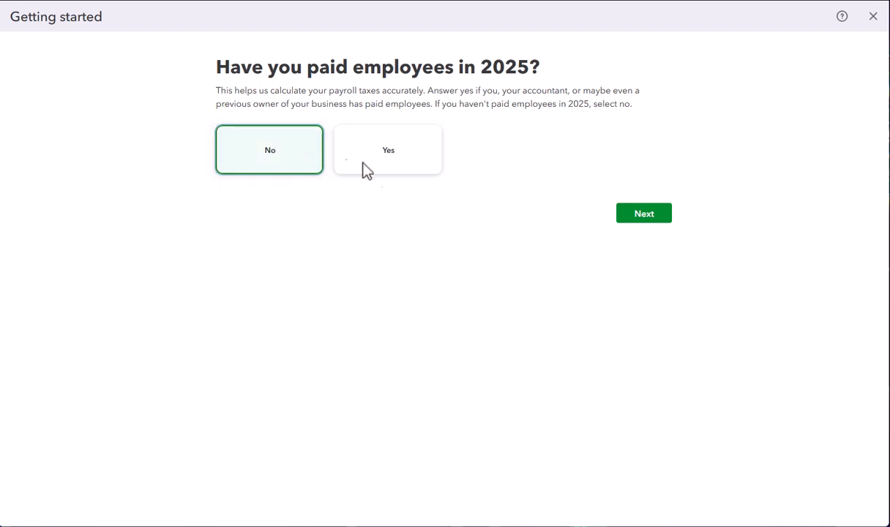
click(644, 214)
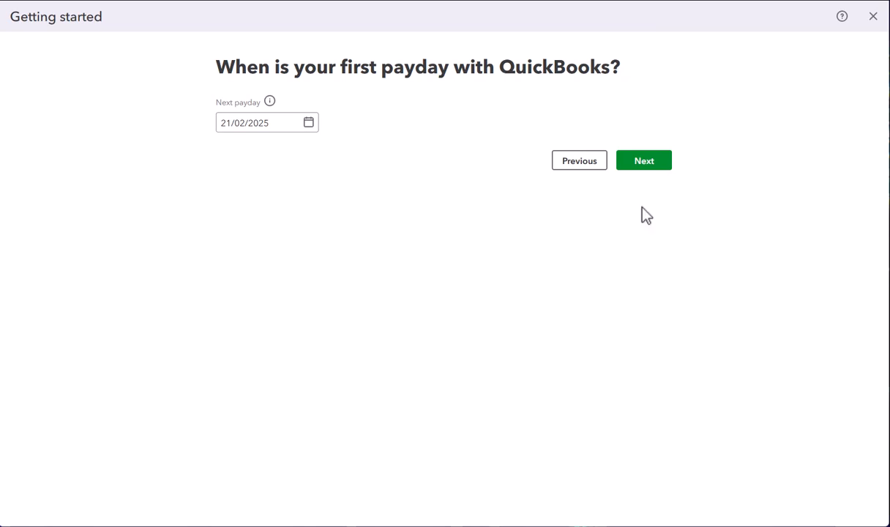
click(308, 124)
click(309, 124)
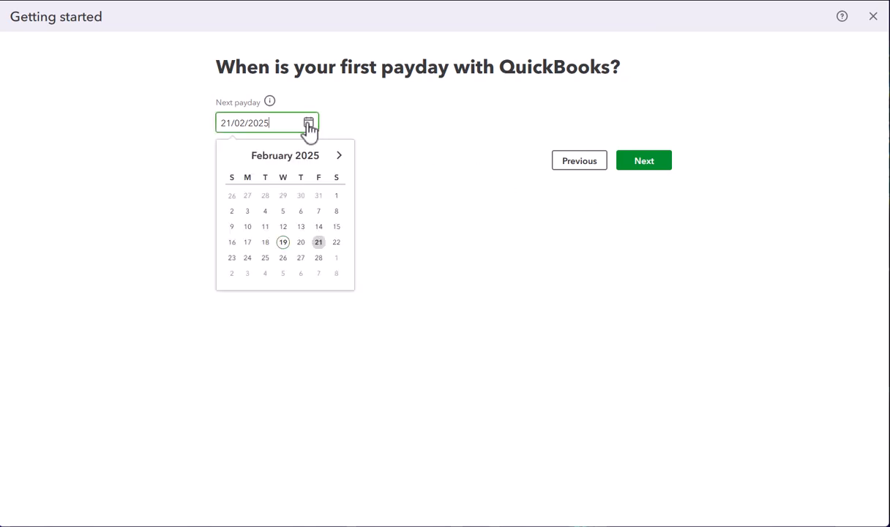
click(320, 258)
click(645, 166)
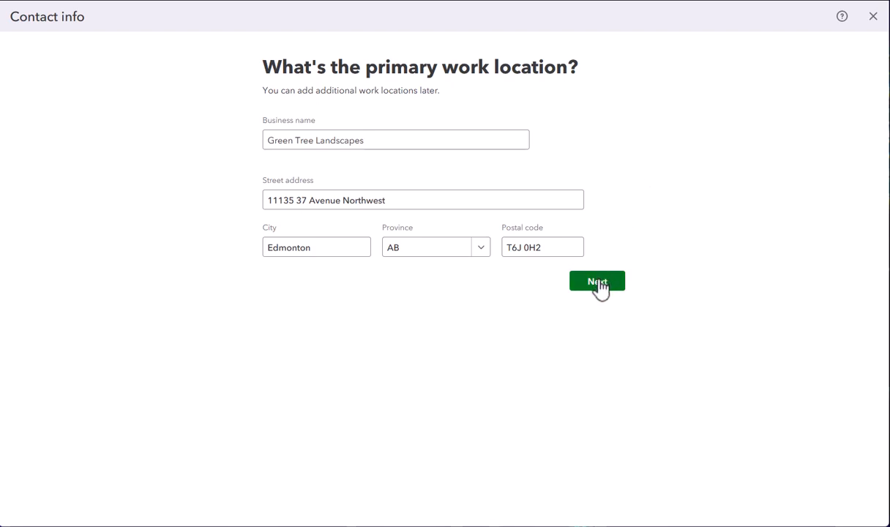
Accept the primary work location and submit the payroll contact's first and last name.
click(600, 285)
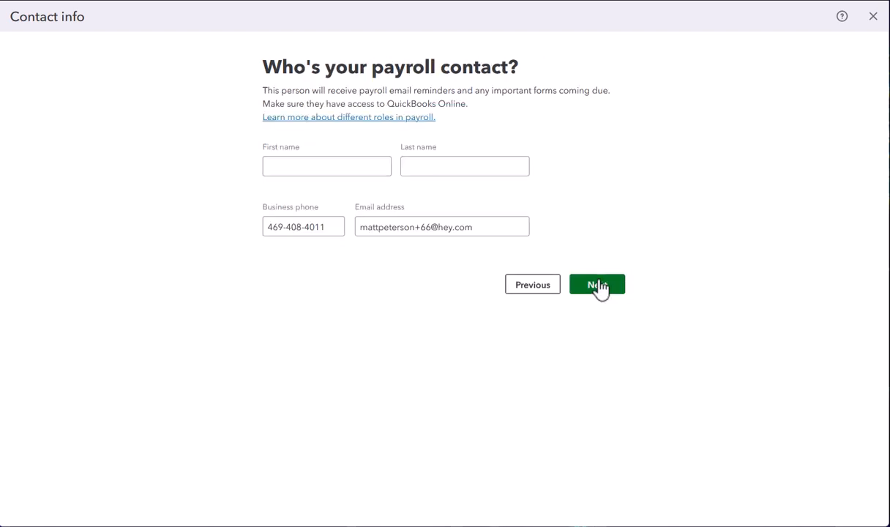
click(309, 167)
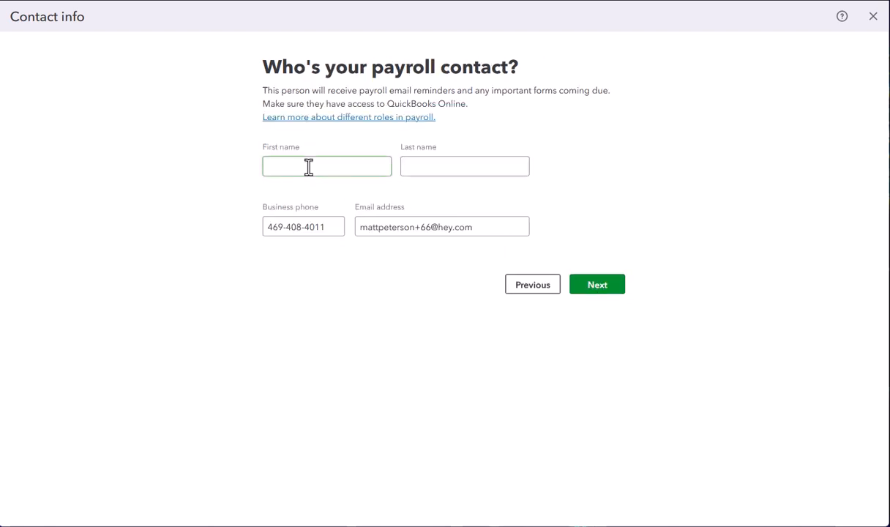
click(309, 167)
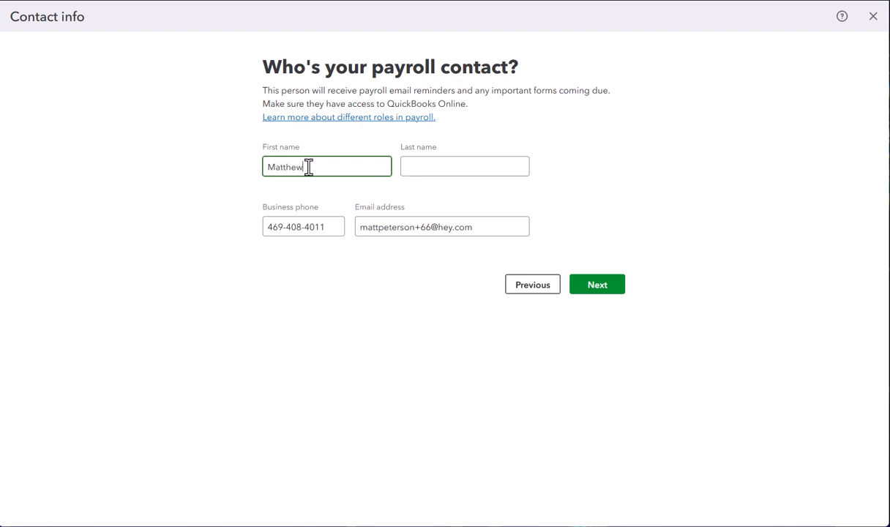
key(Tab)
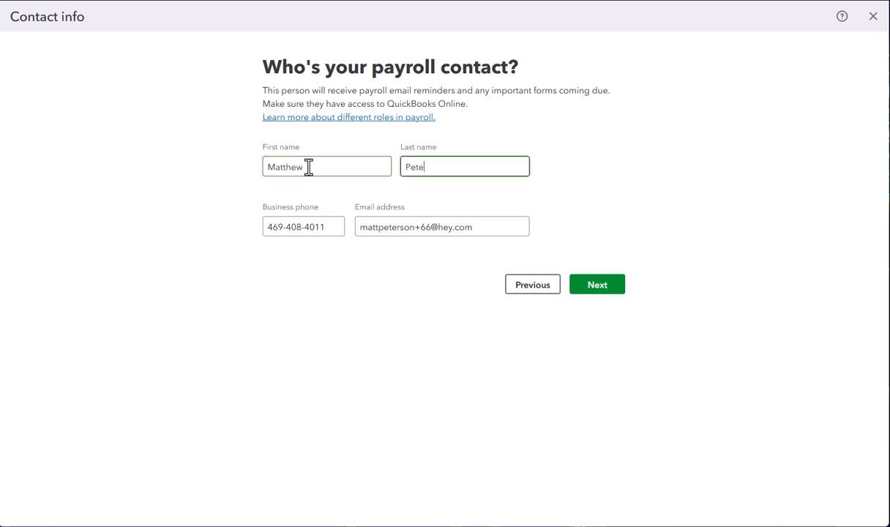
click(599, 286)
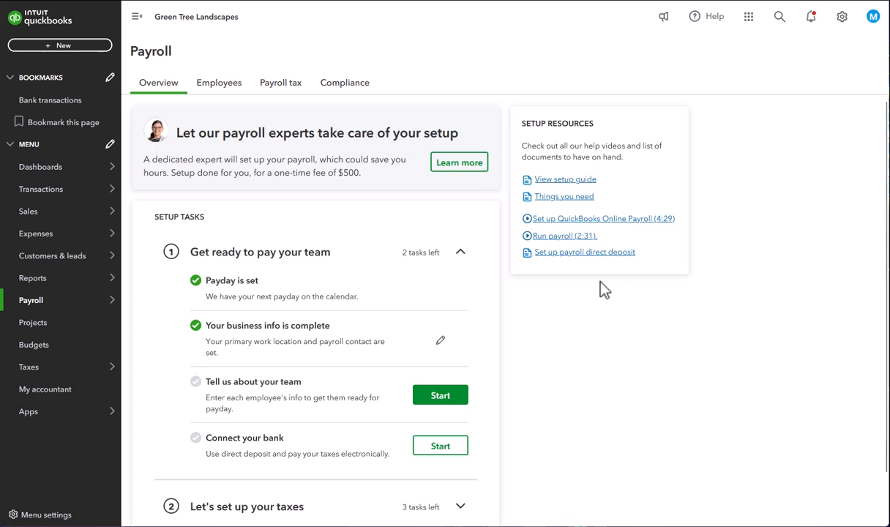
Start the team setup task and enter the new employee's first and last name.
click(440, 398)
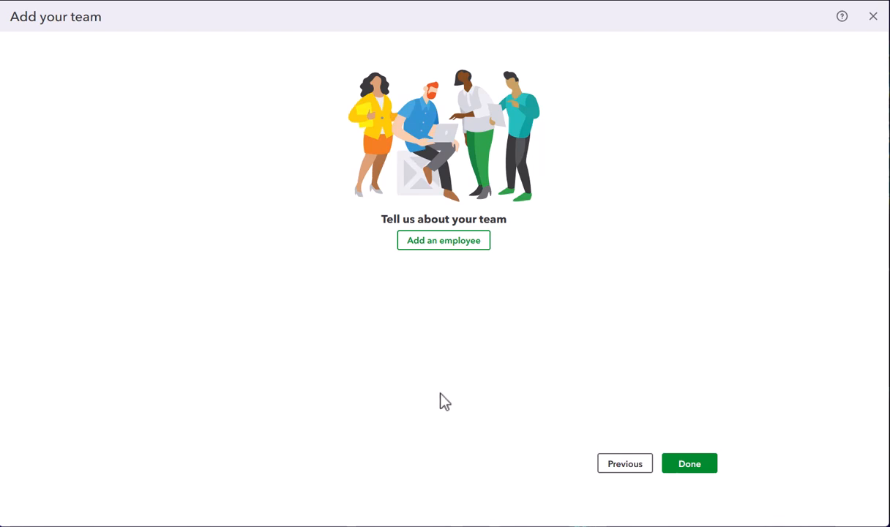
click(451, 244)
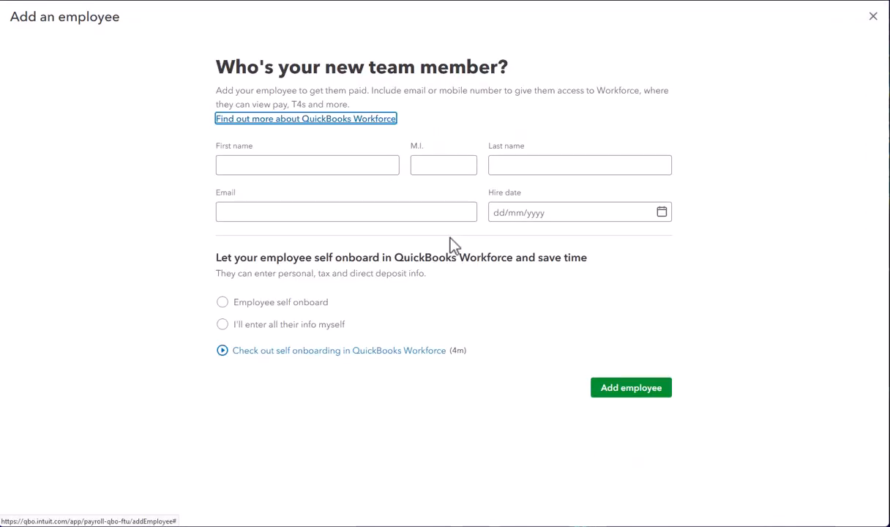
click(315, 164)
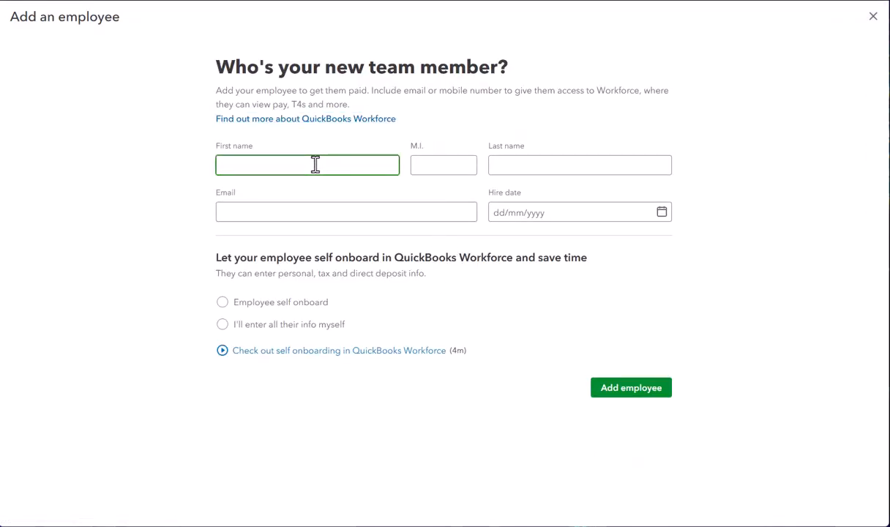
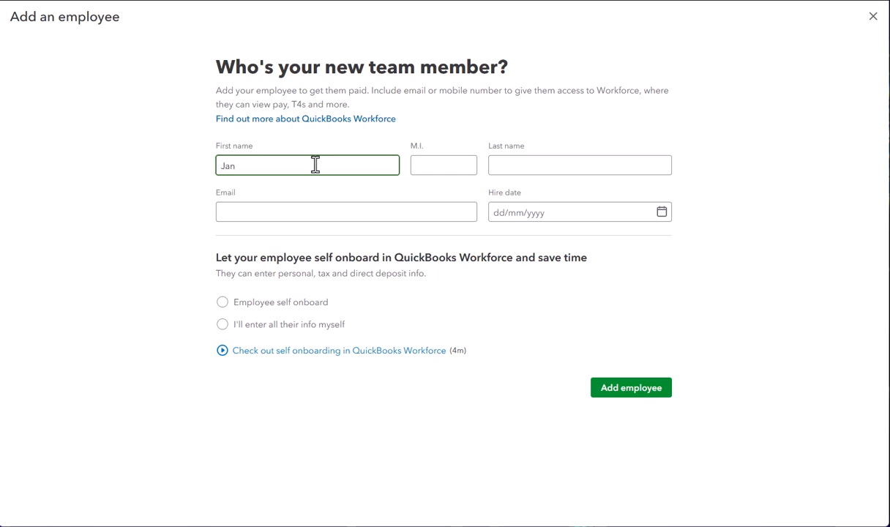
key(Tab)
key(Tab)
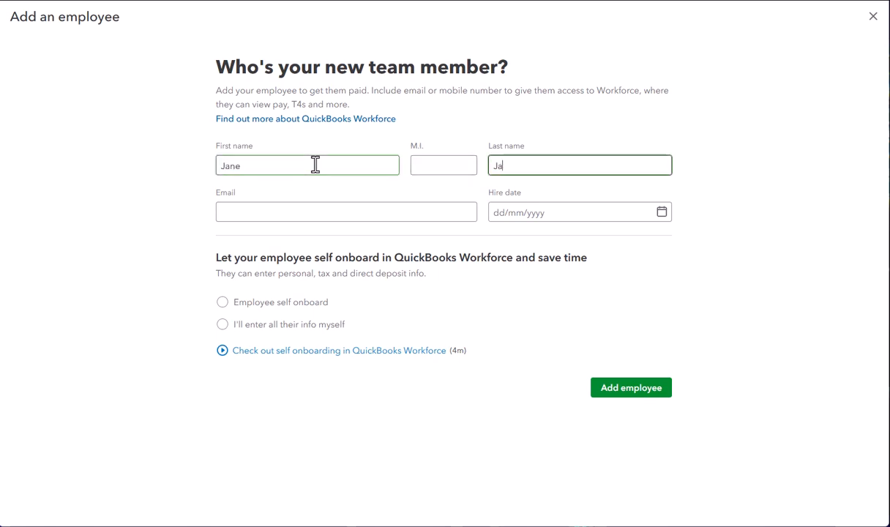
key(Tab)
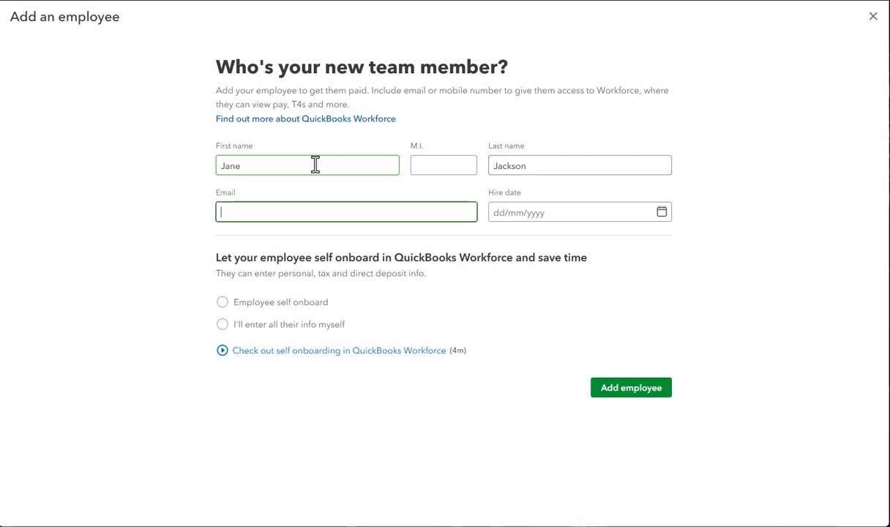
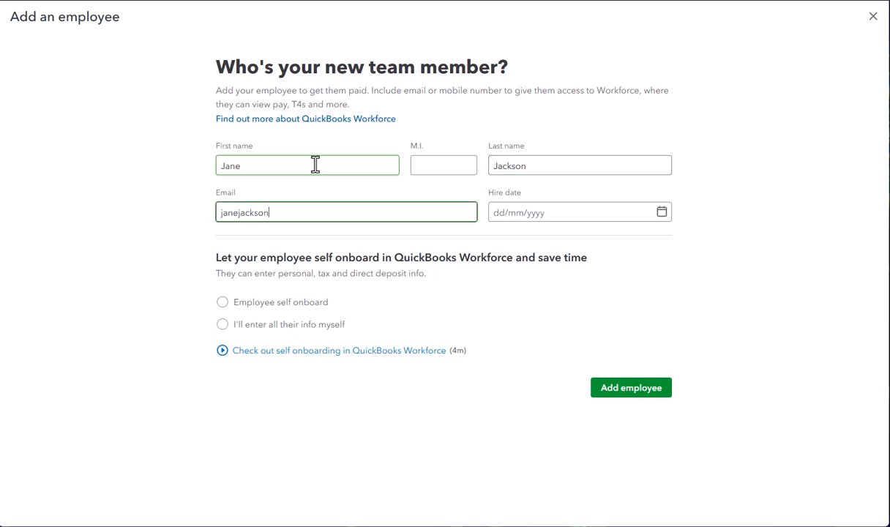
Enter the new employee's email address.
key(Tab)
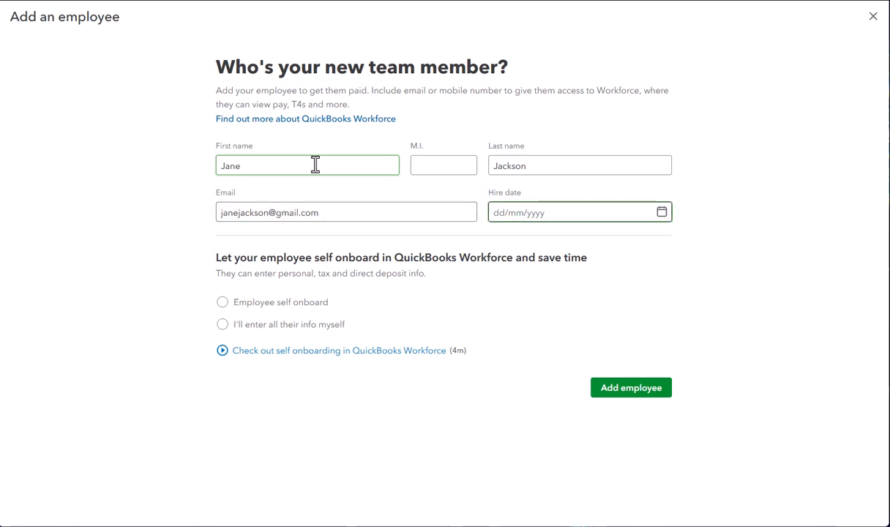
Add the employee with hire date 01/02/2025, choosing to enter all their info yourself instead of self onboarding.
click(662, 214)
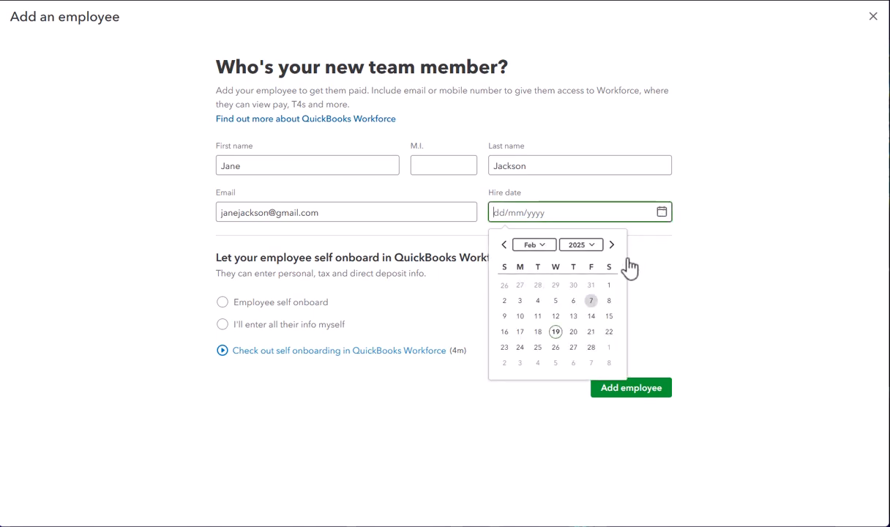
click(610, 287)
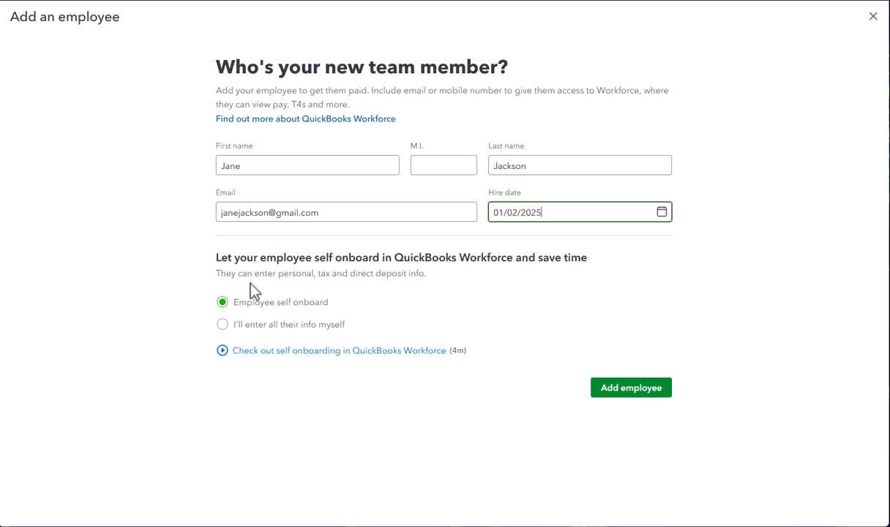
click(222, 324)
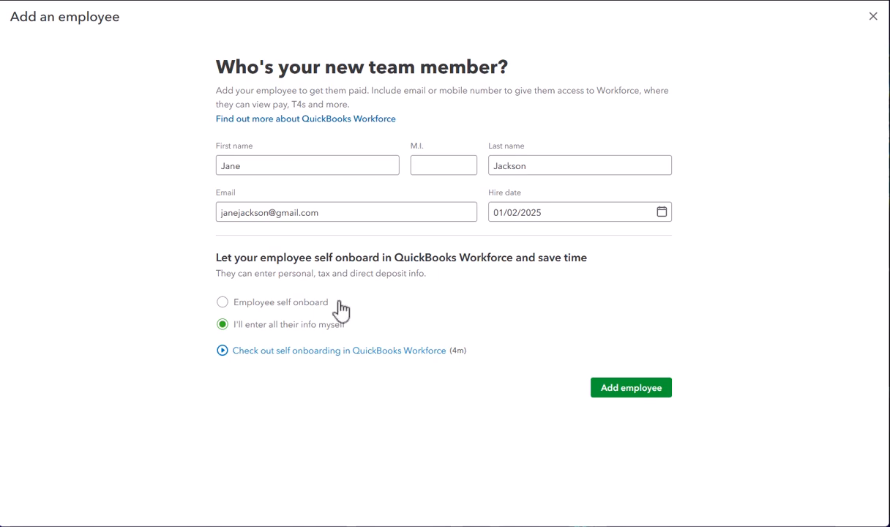
click(634, 389)
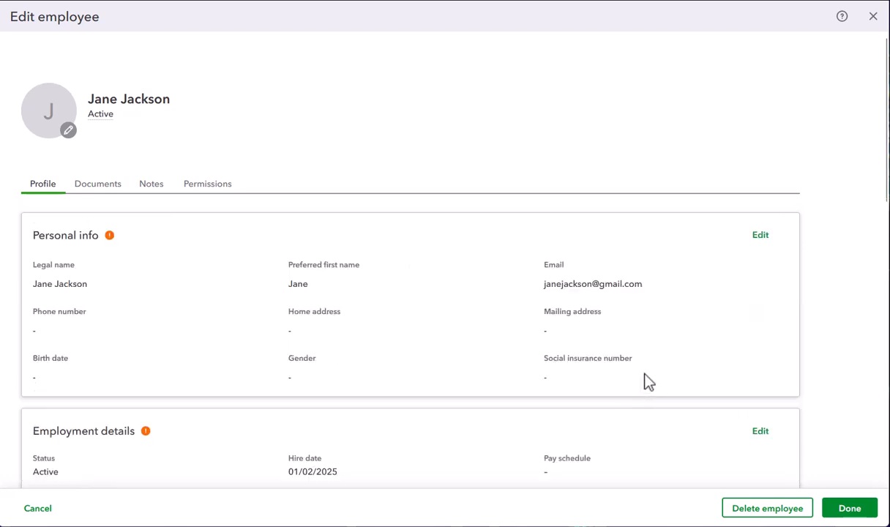
Edit the employee's personal info and fill in the home street address.
click(760, 236)
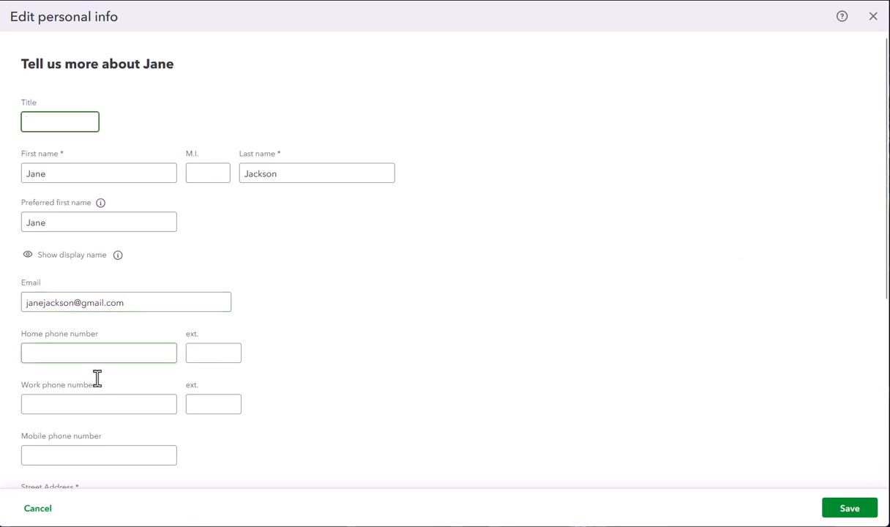
scroll(100, 386, down, 3)
click(59, 335)
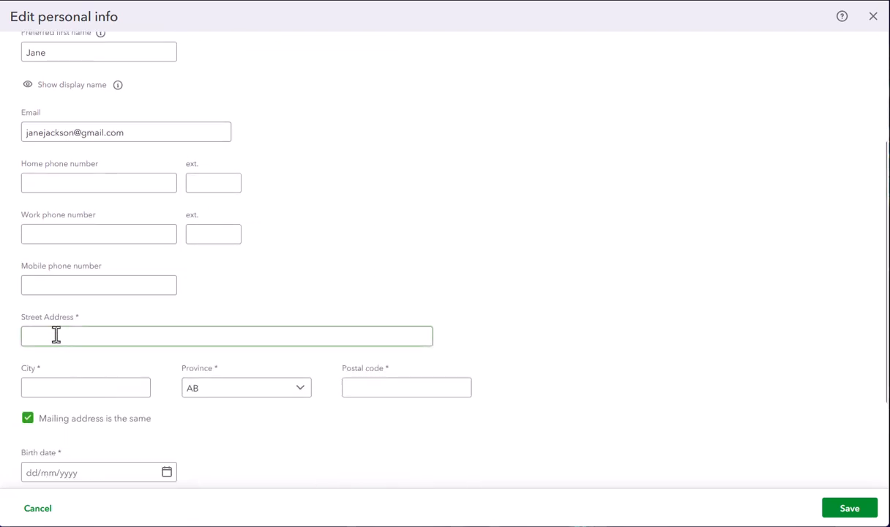
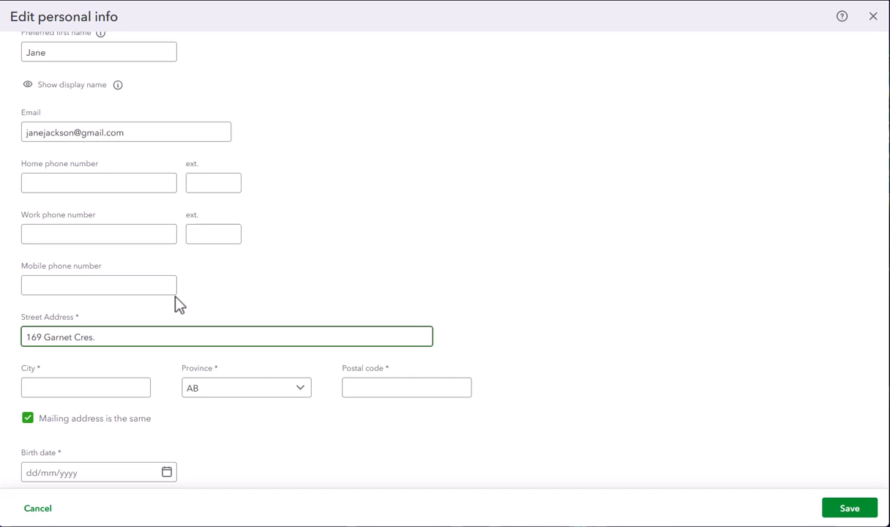
Complete the employee's home address with the city and postal code, keeping the province AB.
key(Tab)
text(W)
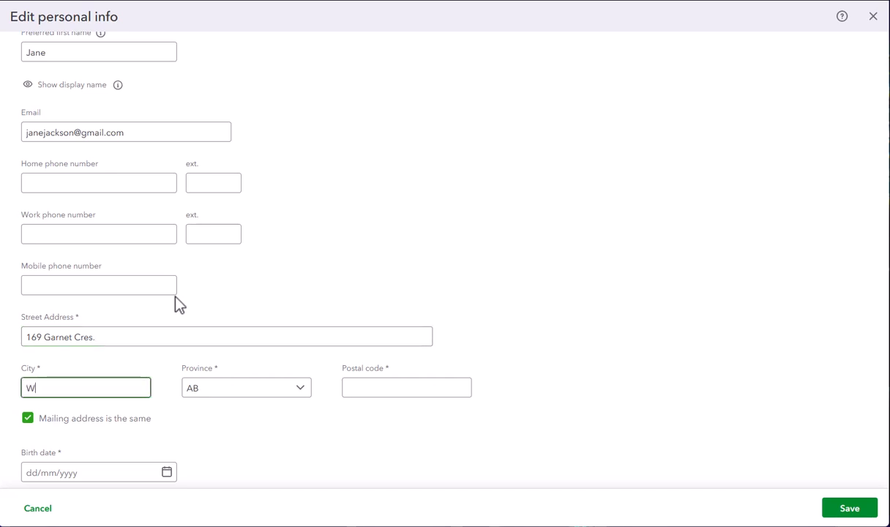
text(etaskiwing)
key(Tab)
key(Tab)
text(T9A 2S3)
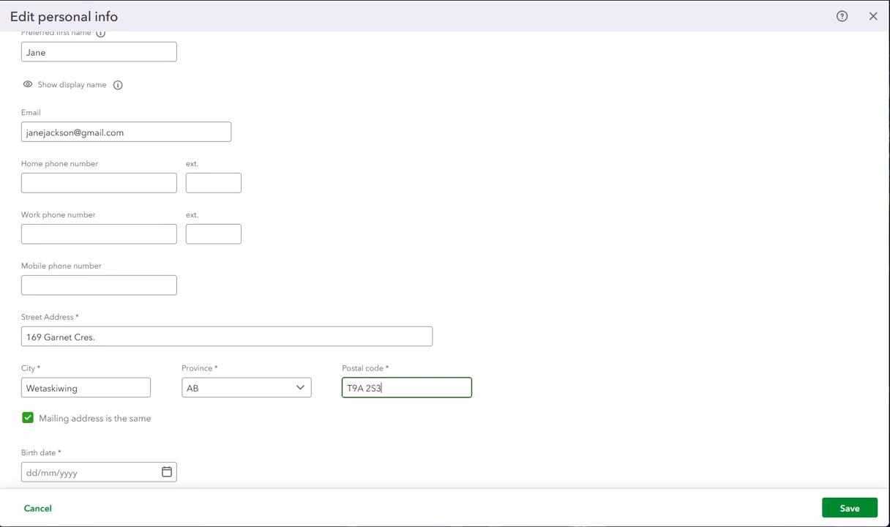
Fill in the employee's birth date.
scroll(175, 302, down, 2)
click(167, 341)
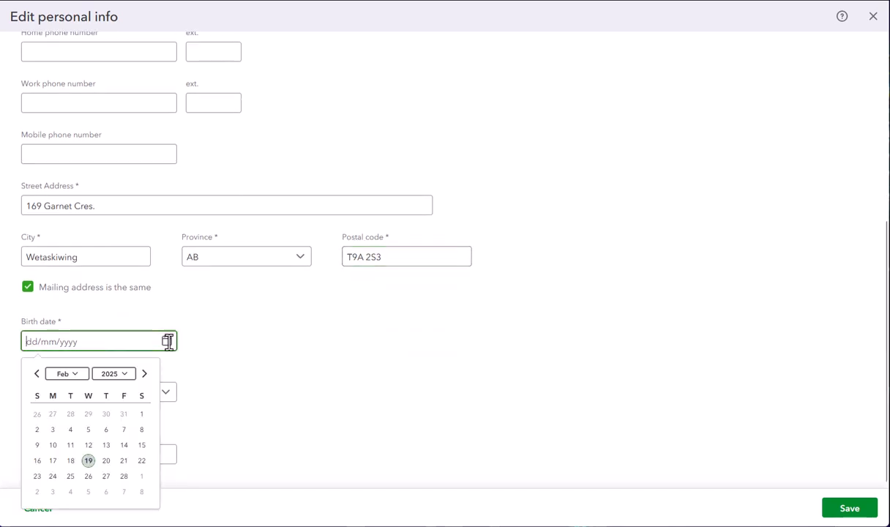
click(128, 378)
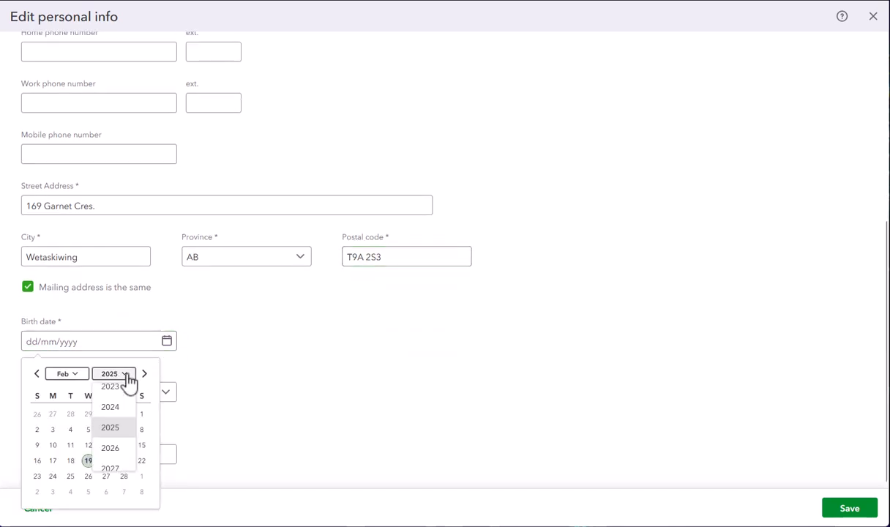
scroll(128, 380, up, 3)
scroll(127, 380, up, 7)
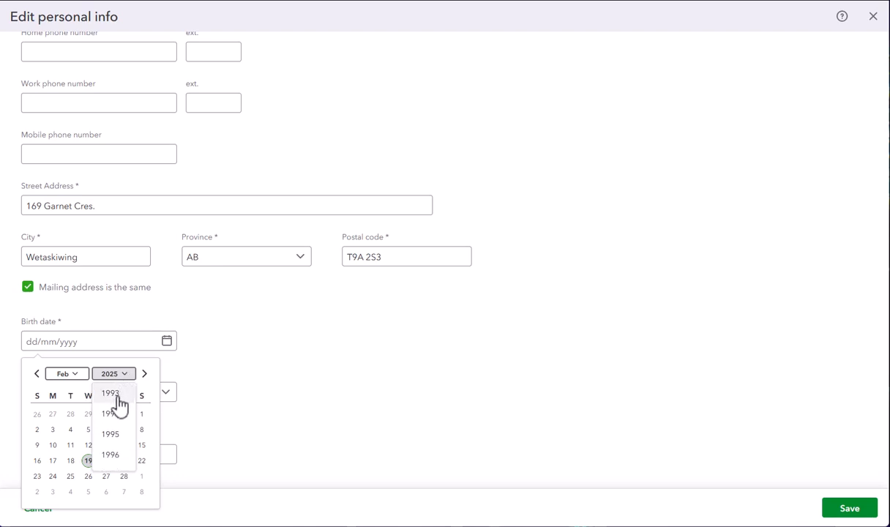
click(115, 396)
click(107, 414)
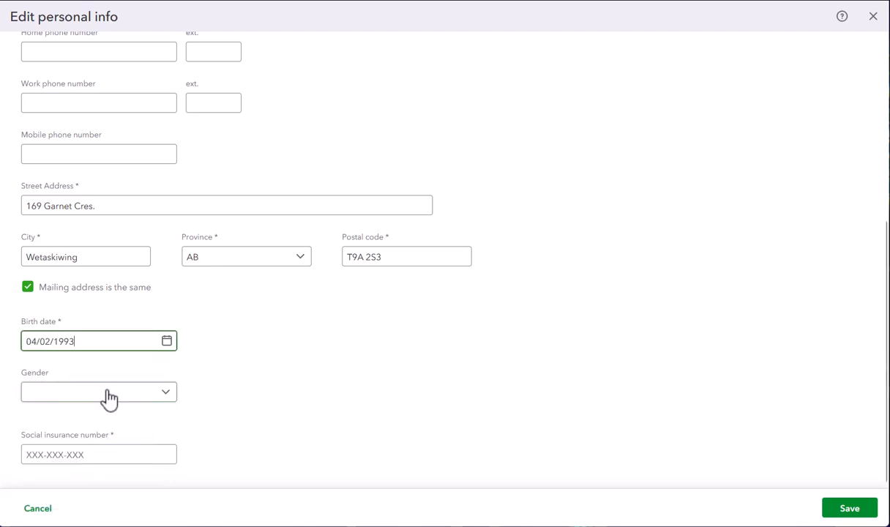
Set the gender to Male, enter the employee's social insurance number, and save the personal info.
click(107, 399)
click(87, 419)
click(91, 454)
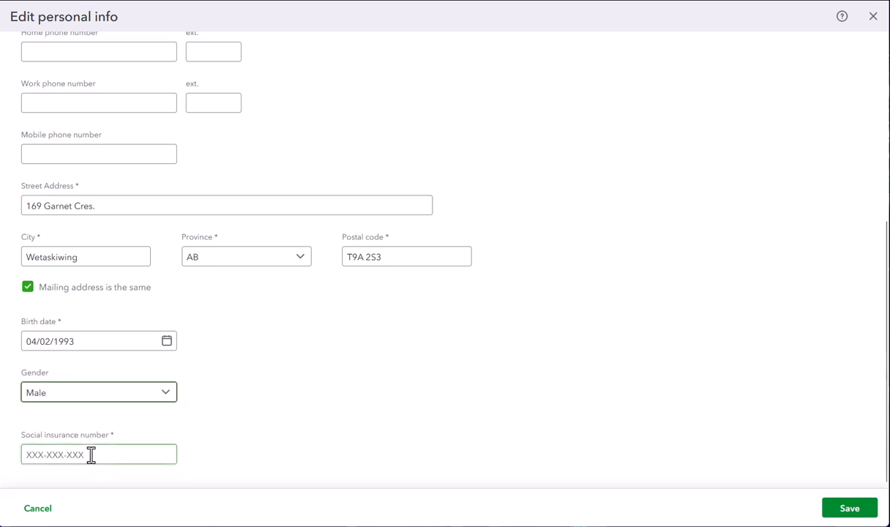
text(111-111)
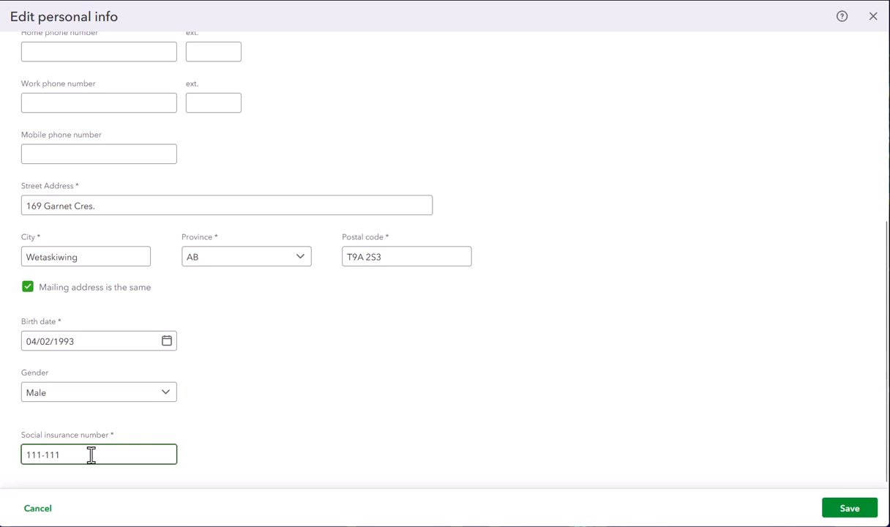
text(-118)
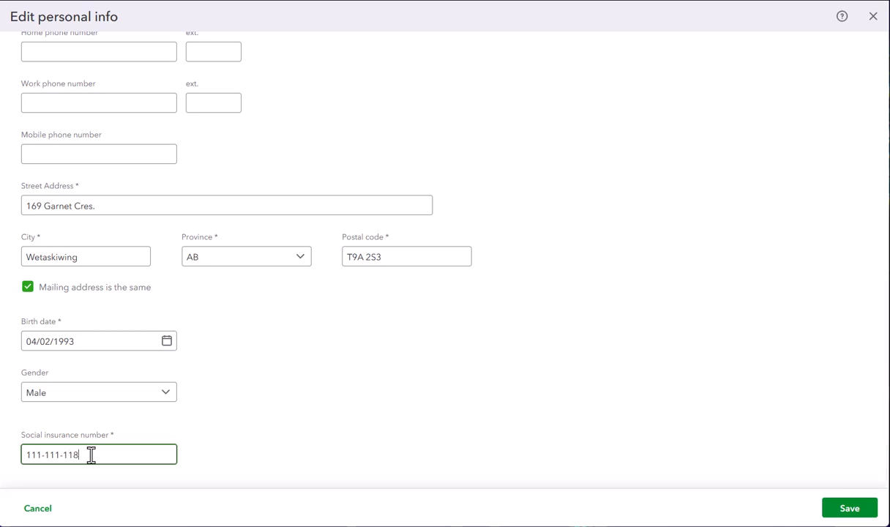
key(Tab)
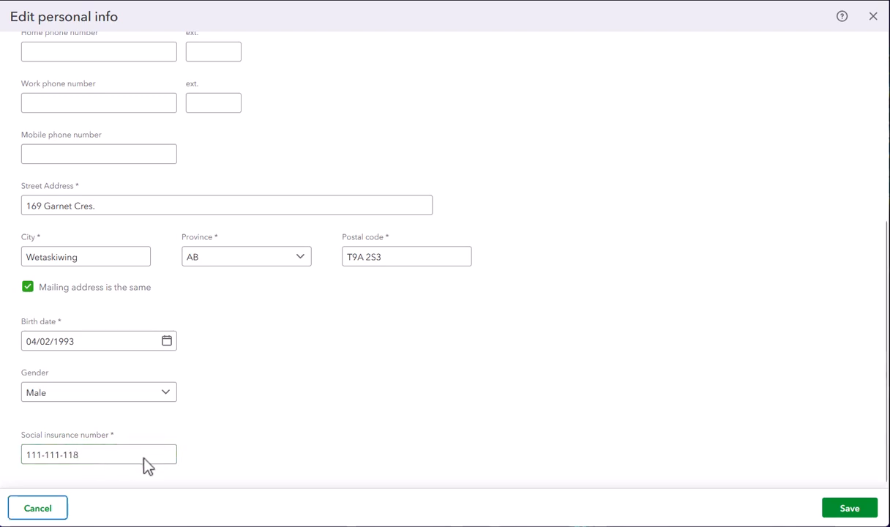
click(850, 508)
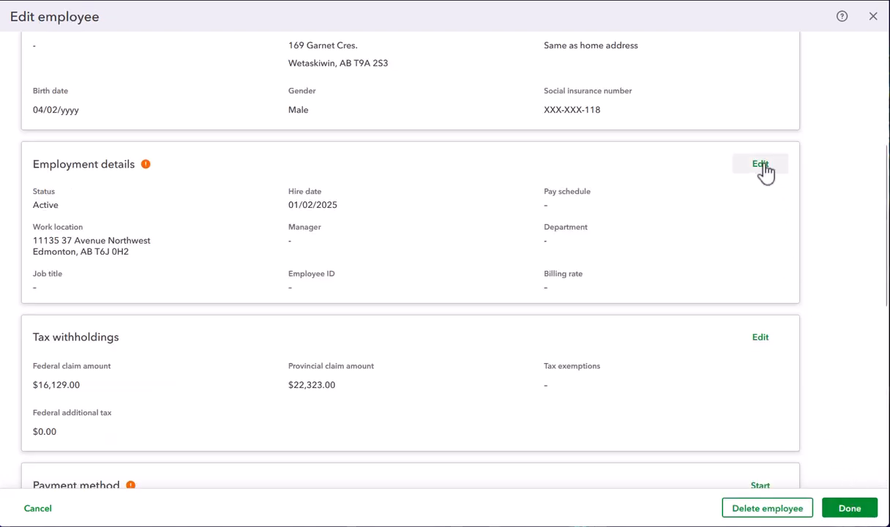
Edit the employment details to add a new pay schedule with a twice-a-month pay frequency.
click(761, 165)
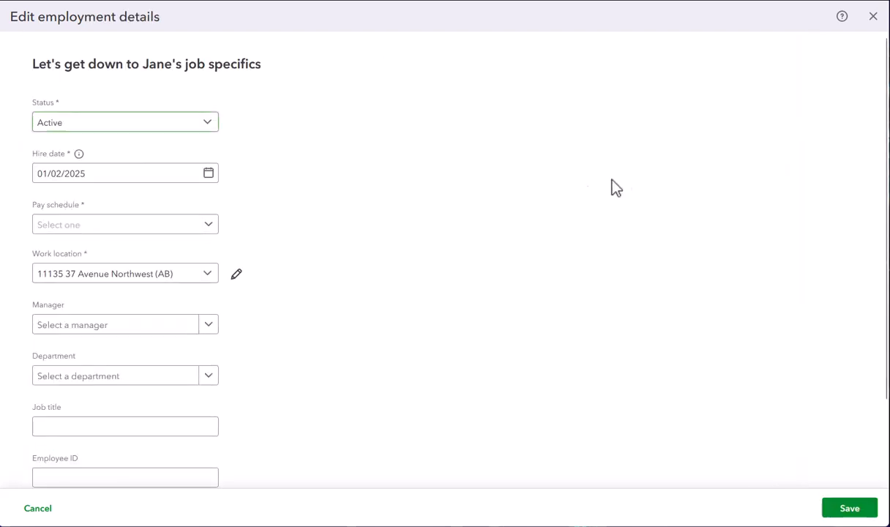
click(209, 229)
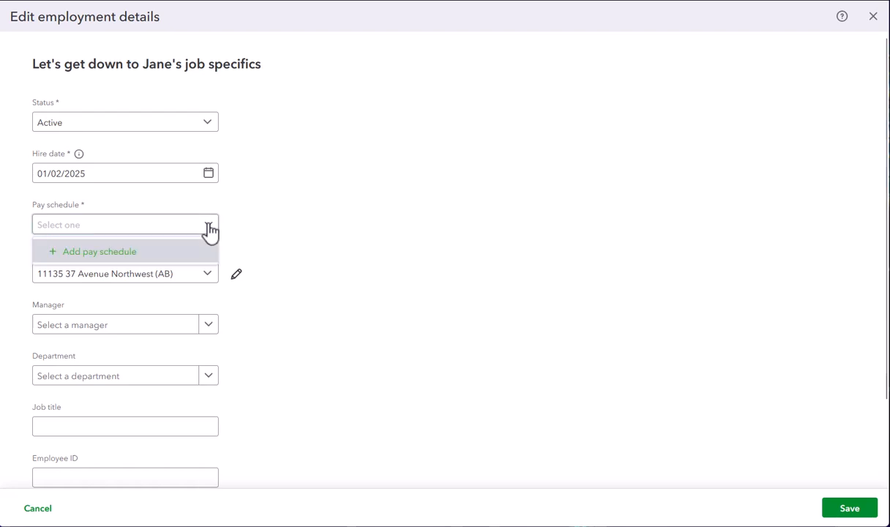
click(114, 256)
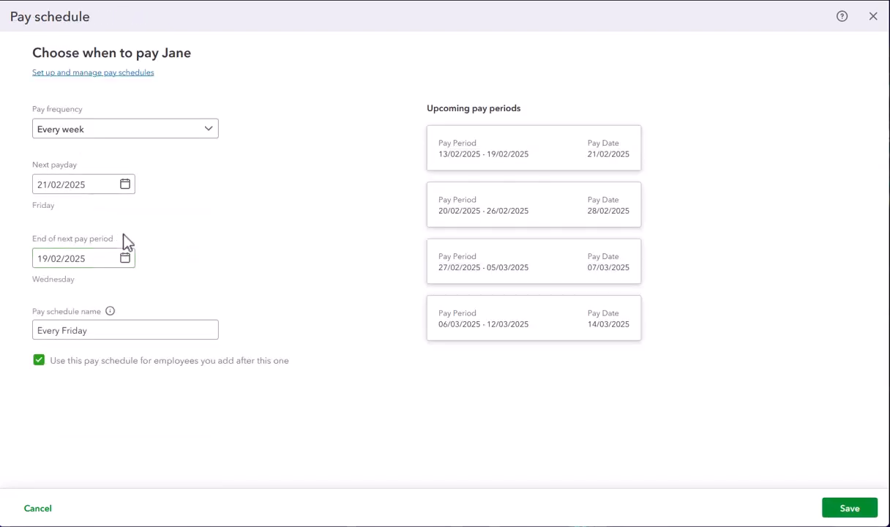
click(208, 132)
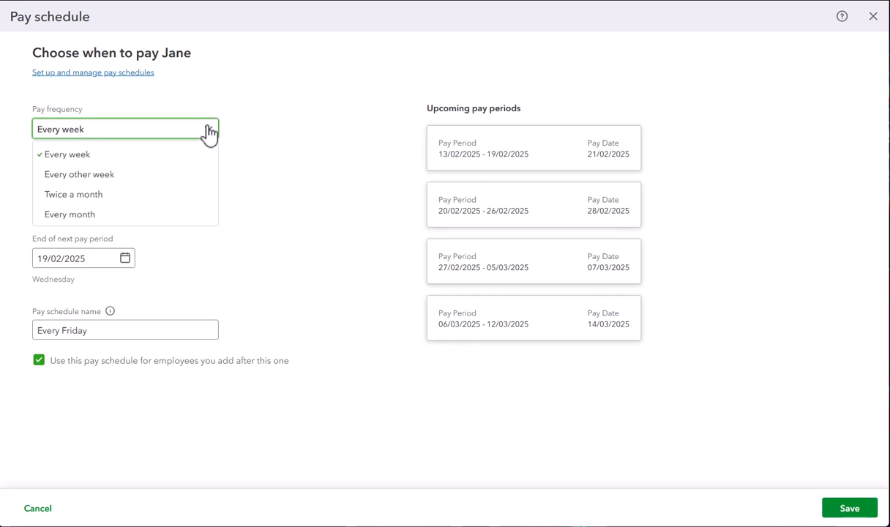
click(96, 195)
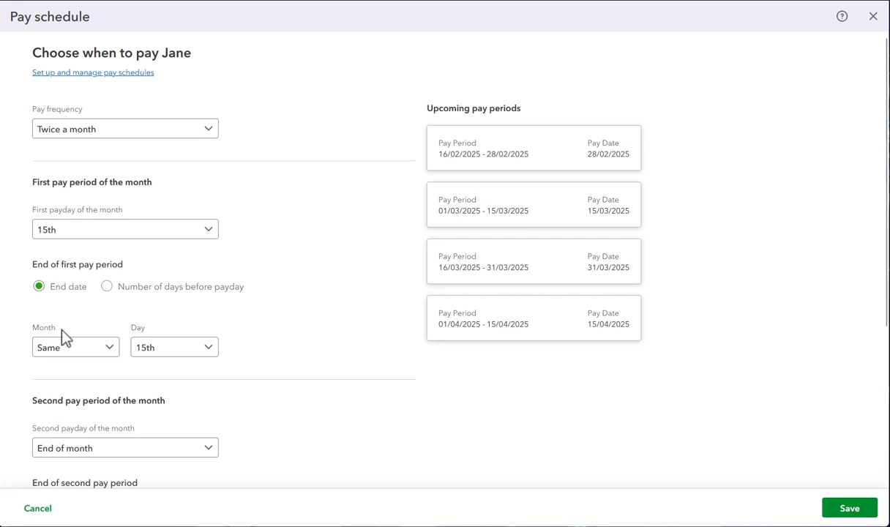
Set the first pay period to end on the 10th of the same month.
click(210, 350)
scroll(174, 313, down, 1)
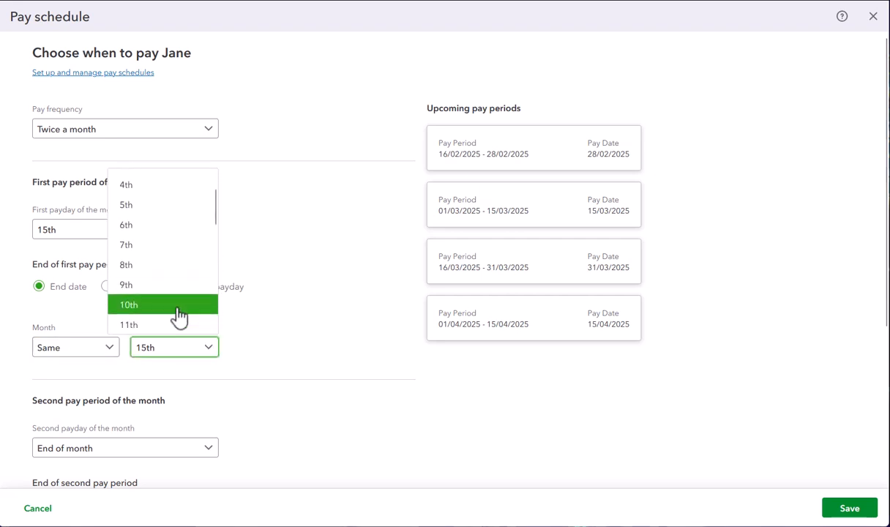
click(164, 306)
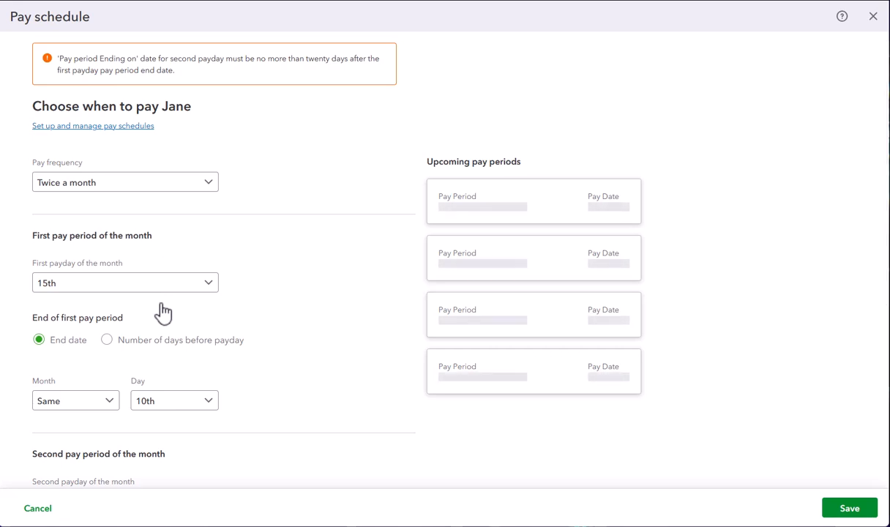
Set the second pay period to end on the 26th of the same month.
scroll(164, 311, down, 5)
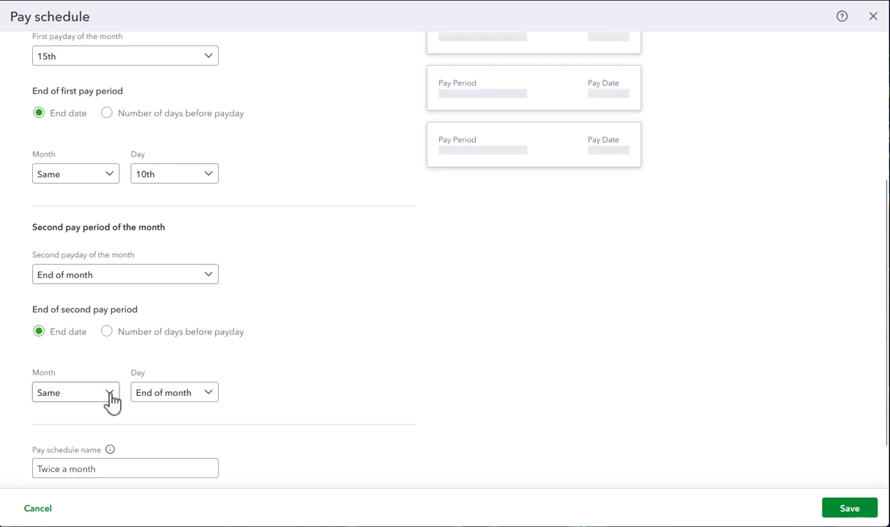
click(209, 397)
scroll(182, 360, down, 2)
scroll(182, 360, down, 2)
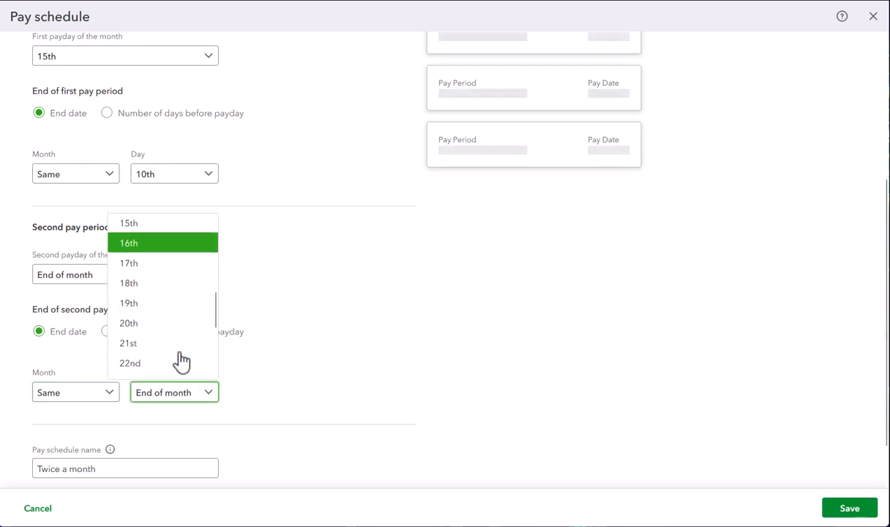
scroll(182, 360, up, 2)
scroll(181, 360, down, 2)
scroll(181, 360, down, 2)
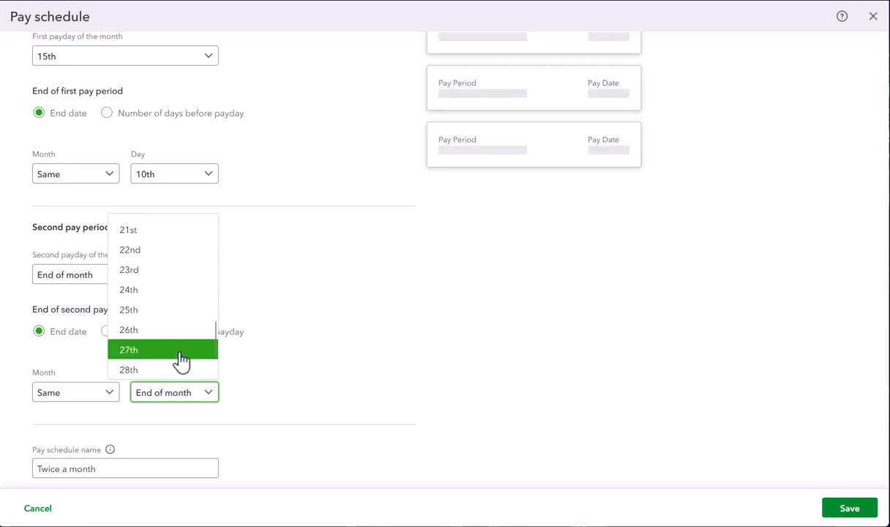
click(156, 335)
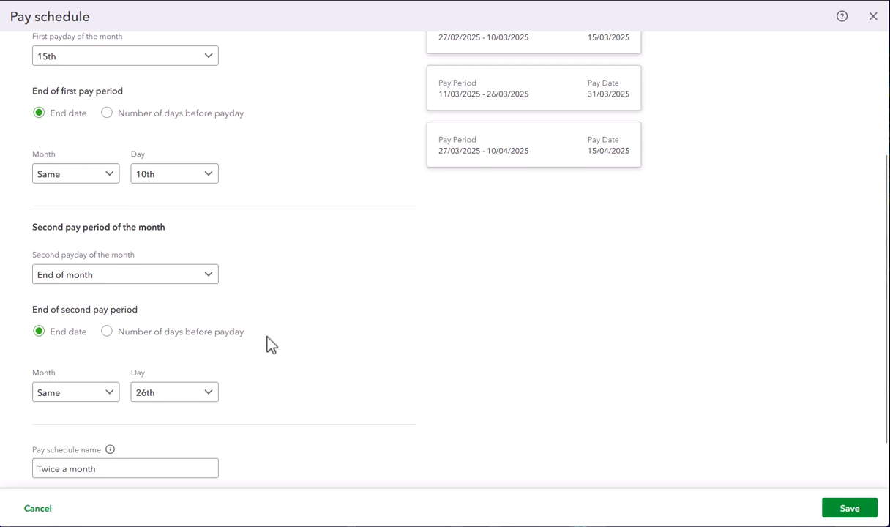
Change the second pay period's end day to the 25th.
click(207, 393)
scroll(182, 350, down, 5)
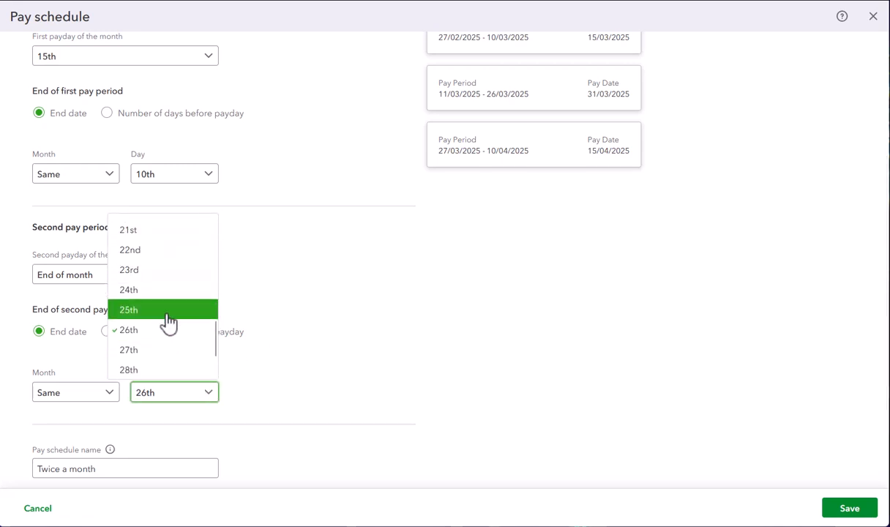
click(170, 311)
Save the pay schedule under the name Twice a month and save the employment details with the optional fields blank.
scroll(282, 359, down, 2)
click(111, 415)
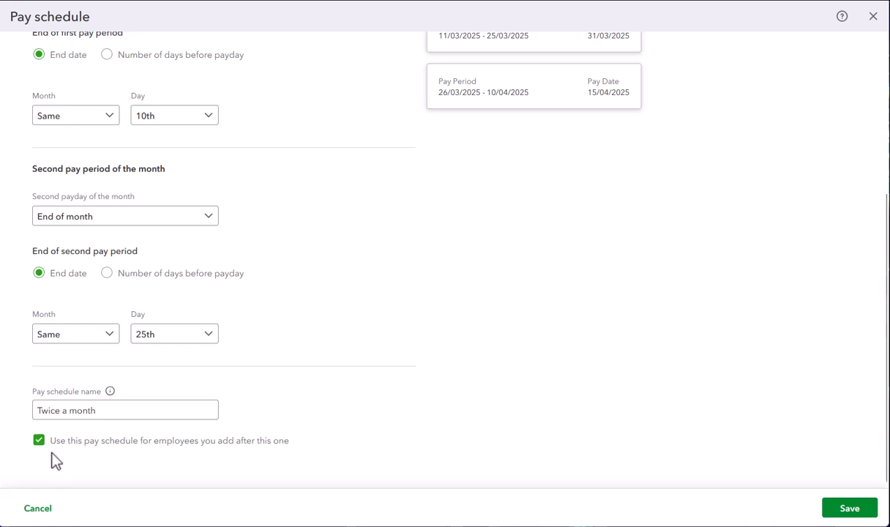
click(854, 512)
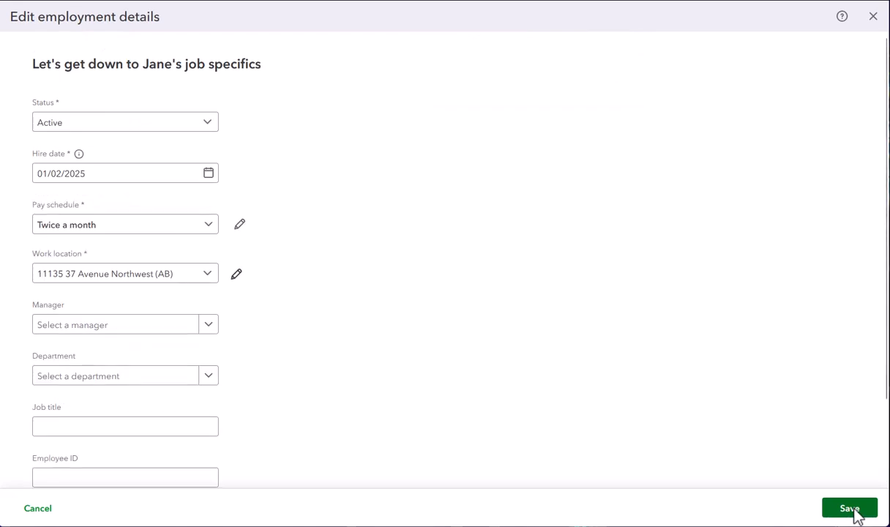
scroll(391, 396, down, 3)
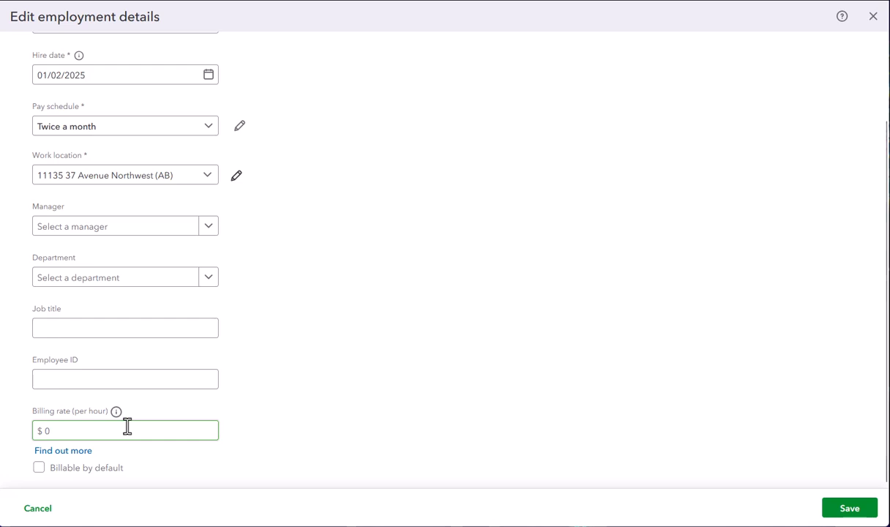
click(852, 512)
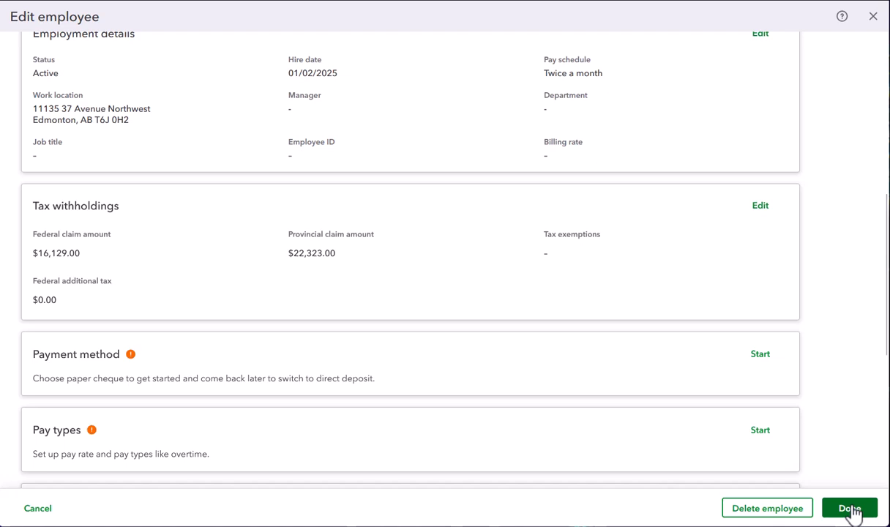
Review the federal TD1 amount, provincial claim amount and tax exemptions in the tax withholdings, and save them without changes.
click(760, 209)
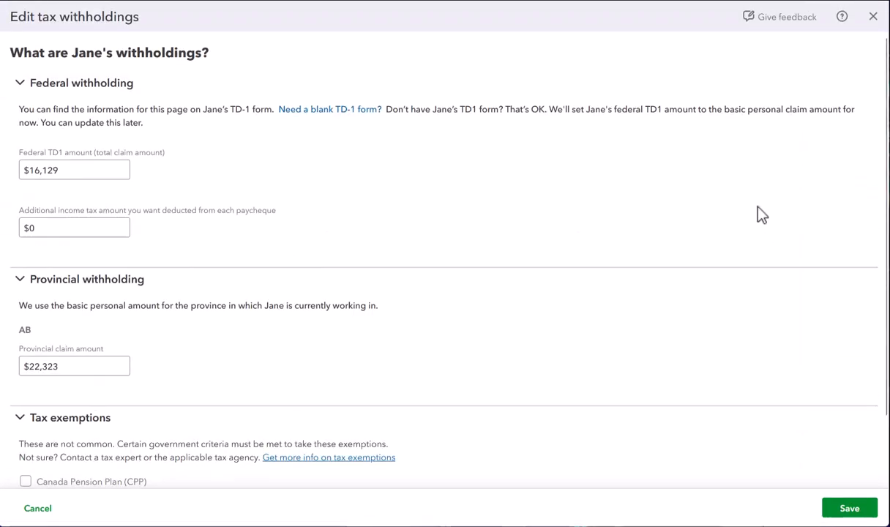
click(94, 169)
click(92, 366)
scroll(196, 352, down, 2)
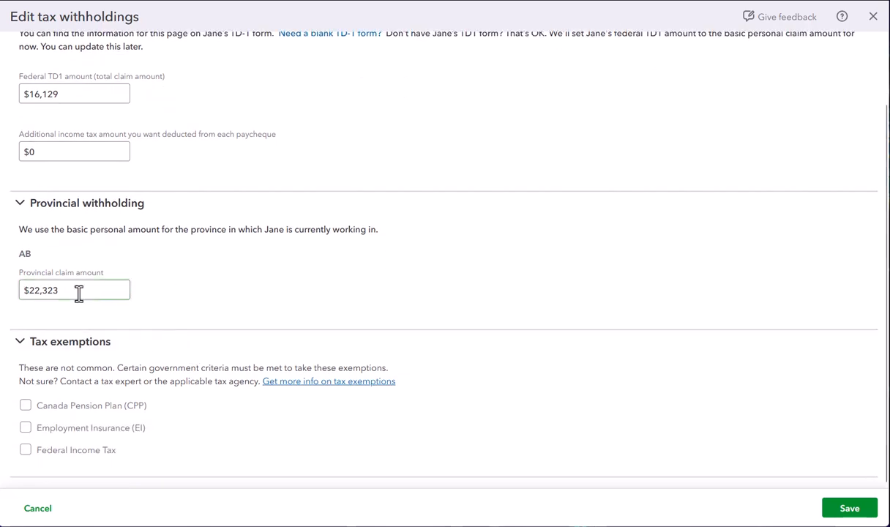
click(92, 94)
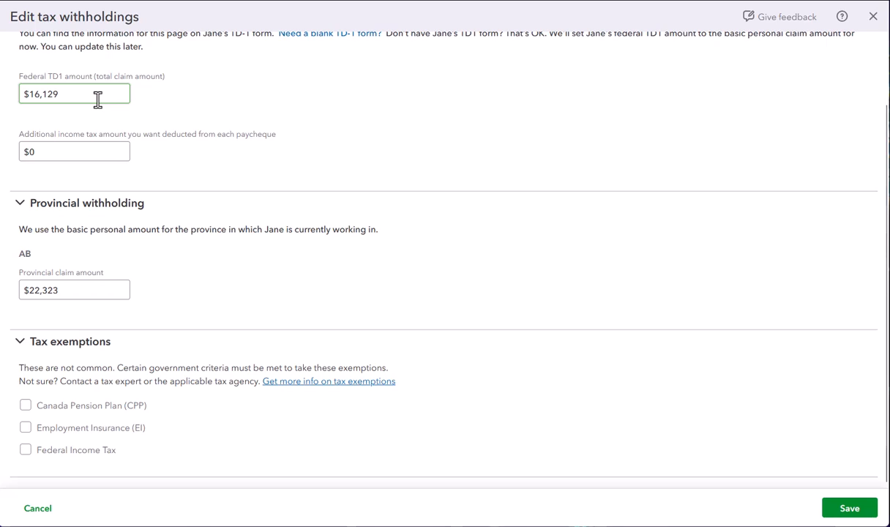
click(128, 290)
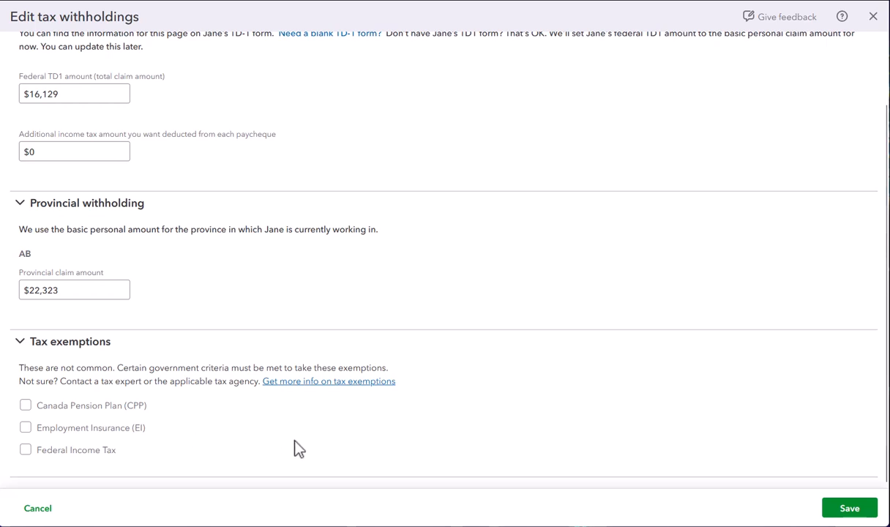
click(849, 508)
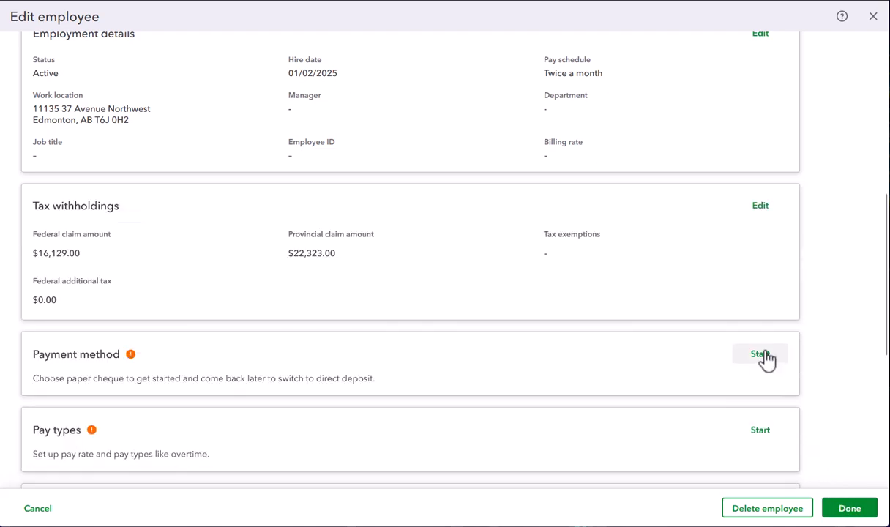
Set up the employee's payment method as Paper cheque and save it.
click(761, 354)
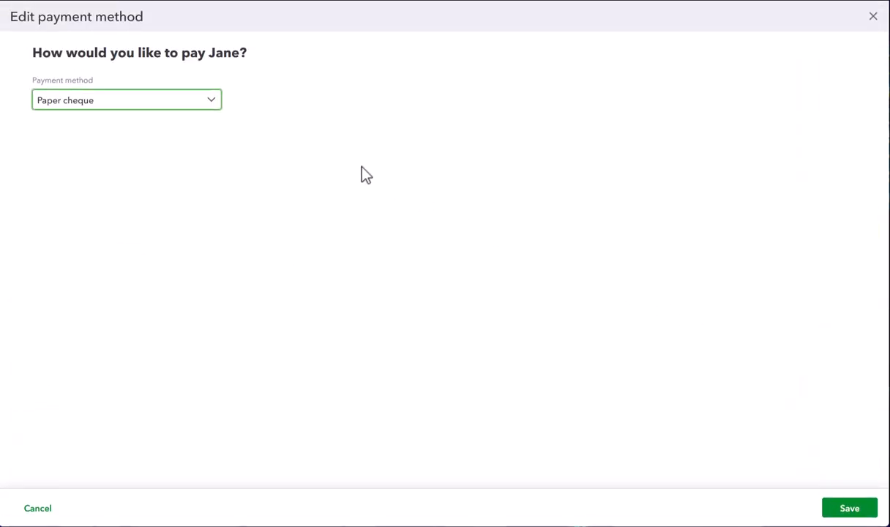
click(211, 102)
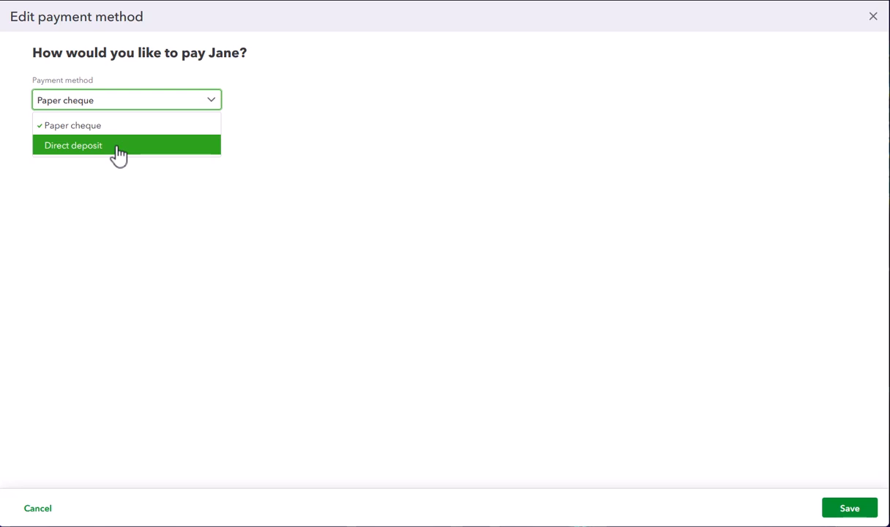
click(211, 102)
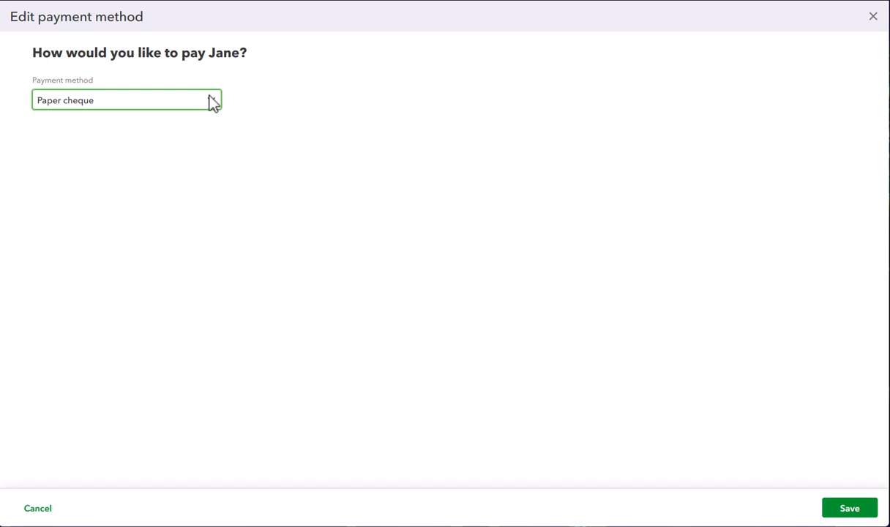
click(850, 510)
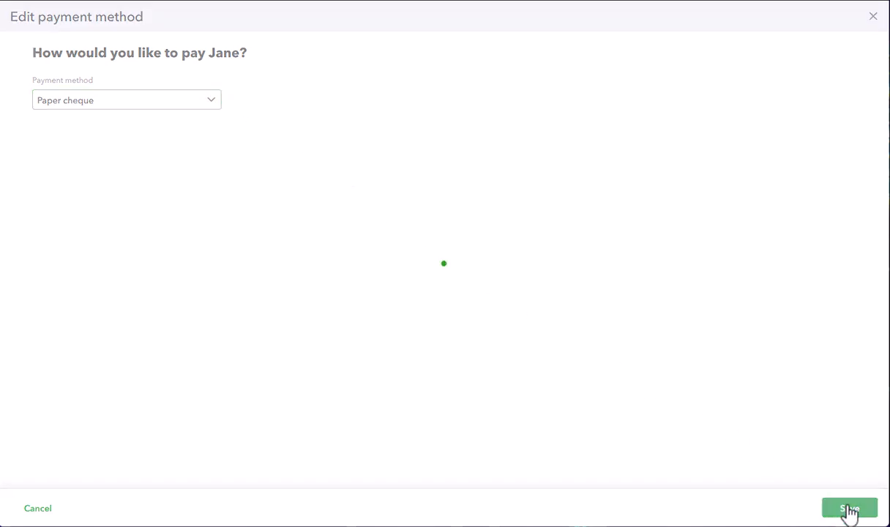
Start the pay types setup, keep the pay type Hourly and set the rate per hour to $28.
scroll(661, 349, down, 3)
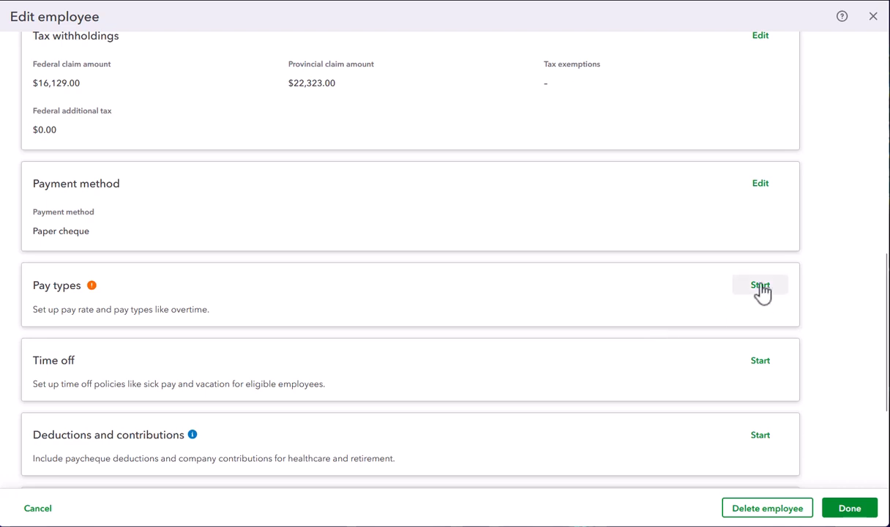
click(759, 286)
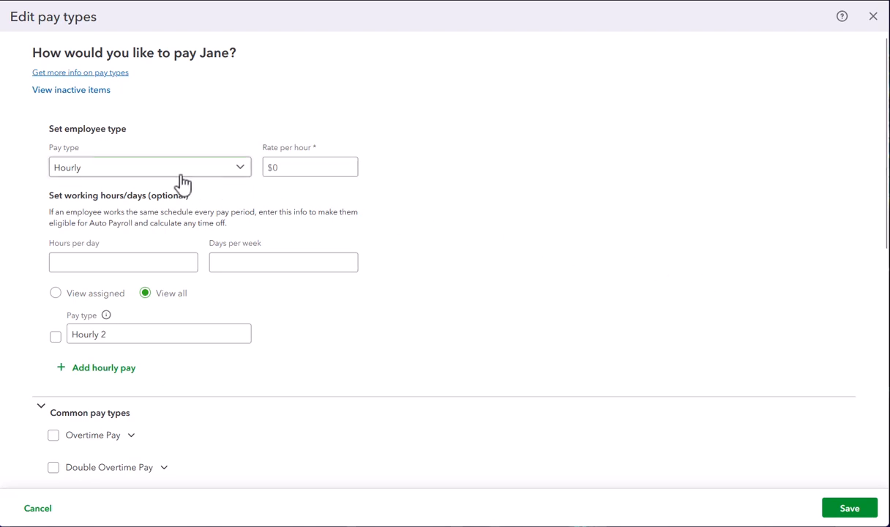
click(156, 175)
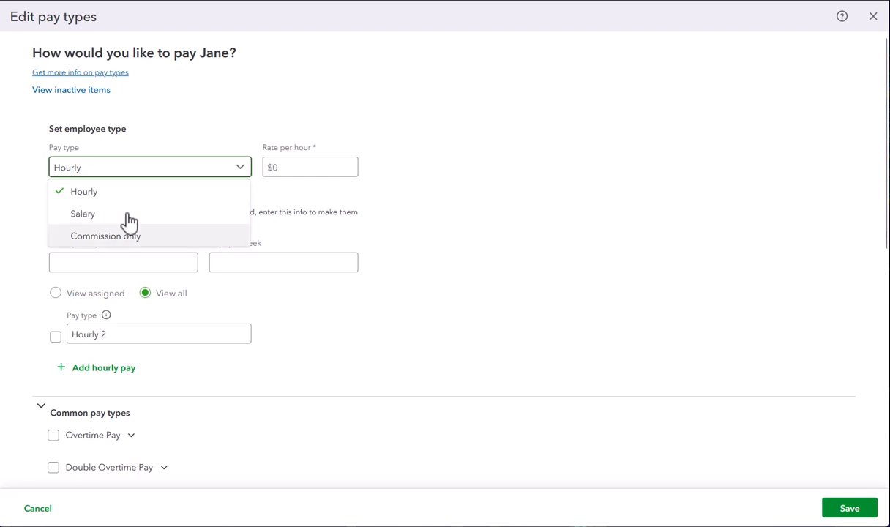
click(161, 167)
click(290, 168)
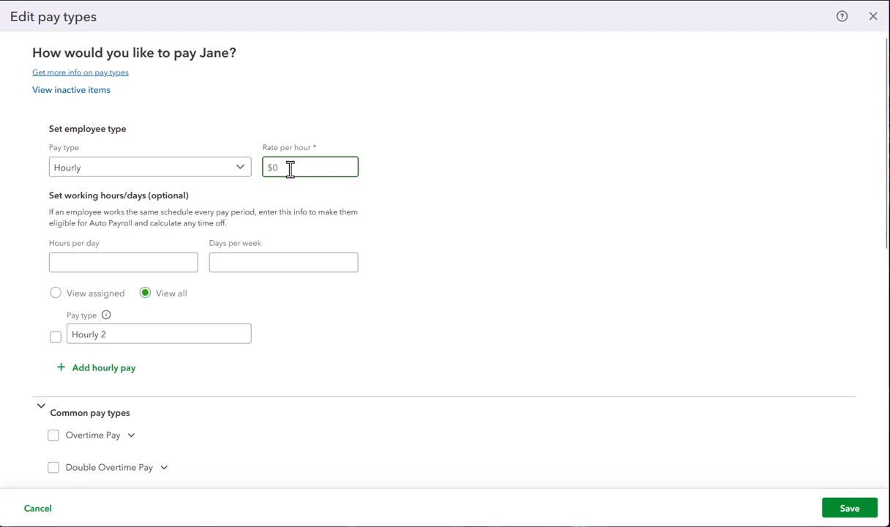
text(28)
Enable Overtime Pay, Bonus and Commission among the employee's common pay types.
scroll(165, 258, down, 2)
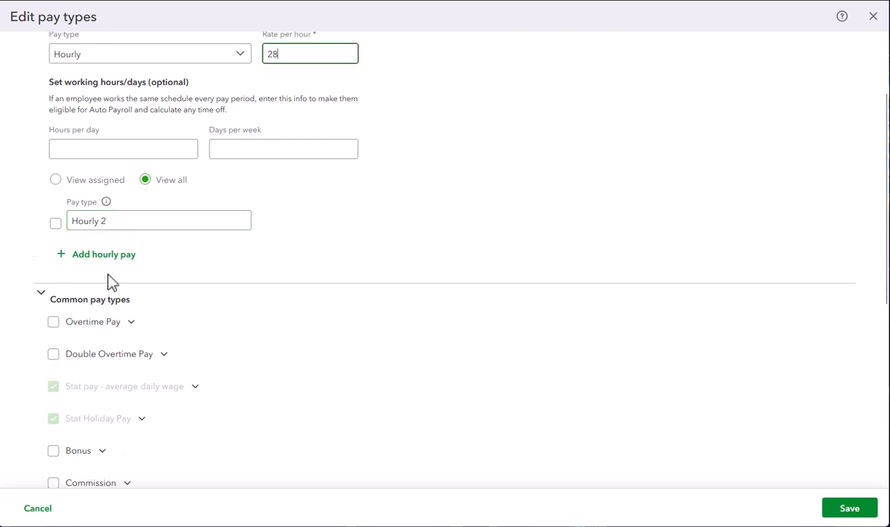
scroll(108, 280, down, 3)
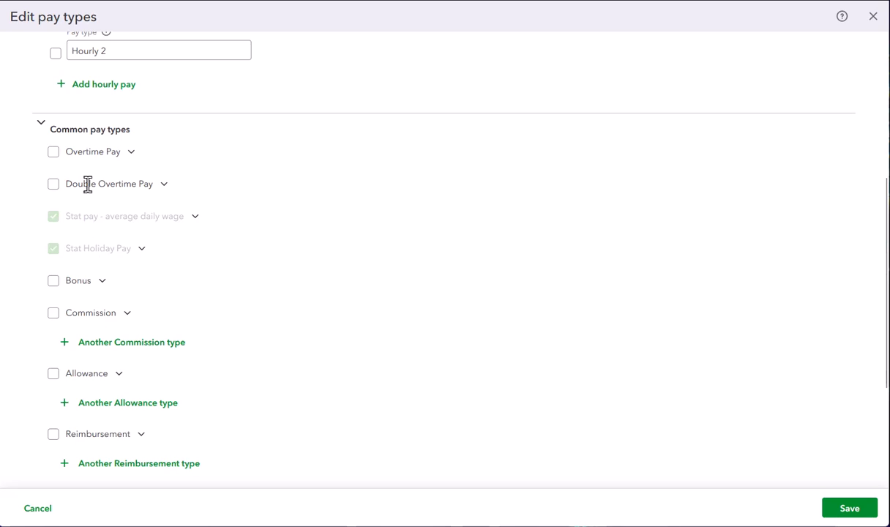
click(54, 152)
click(54, 283)
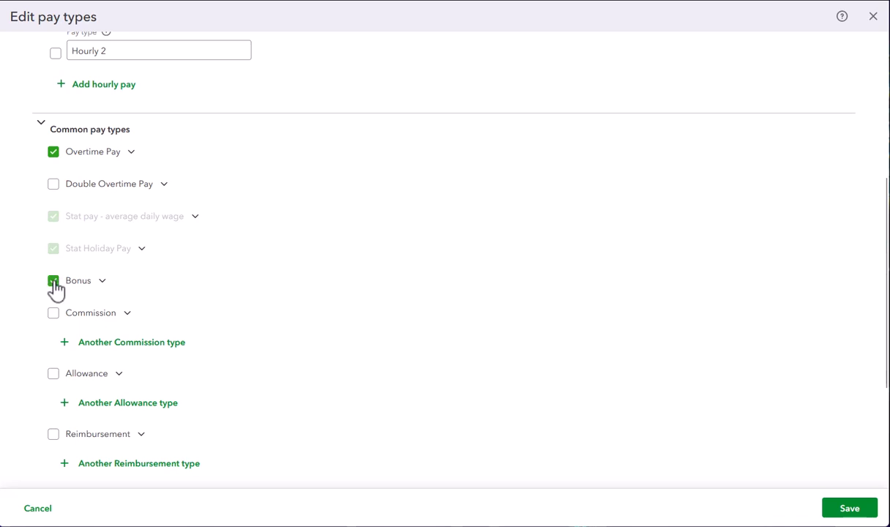
click(53, 314)
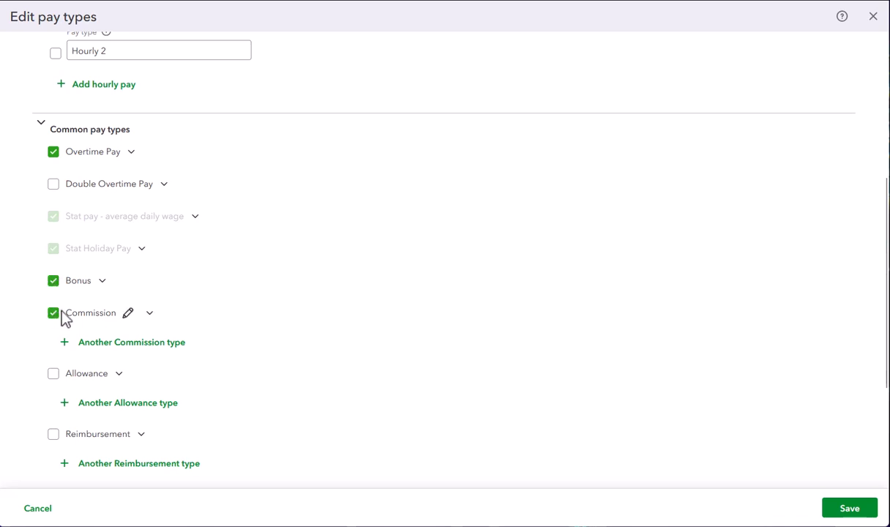
Rename the Commission pay type as Sales Commission.
click(128, 314)
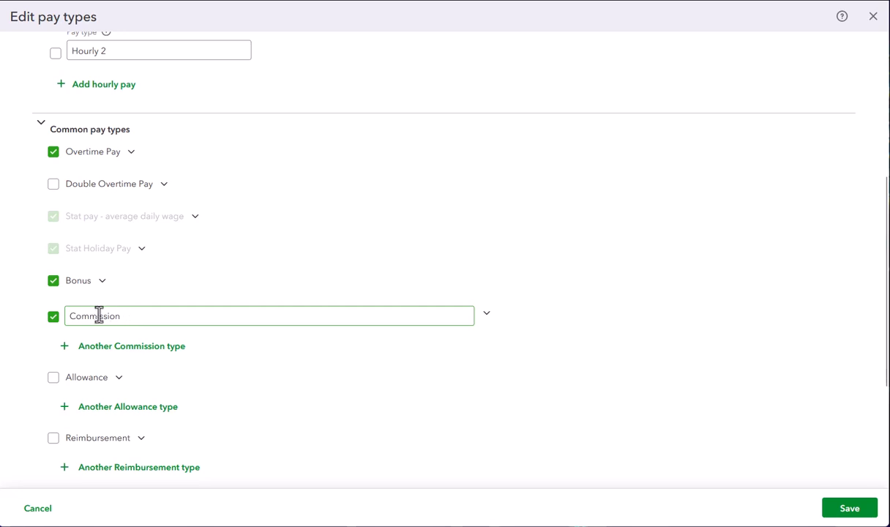
click(72, 316)
text(Sales)
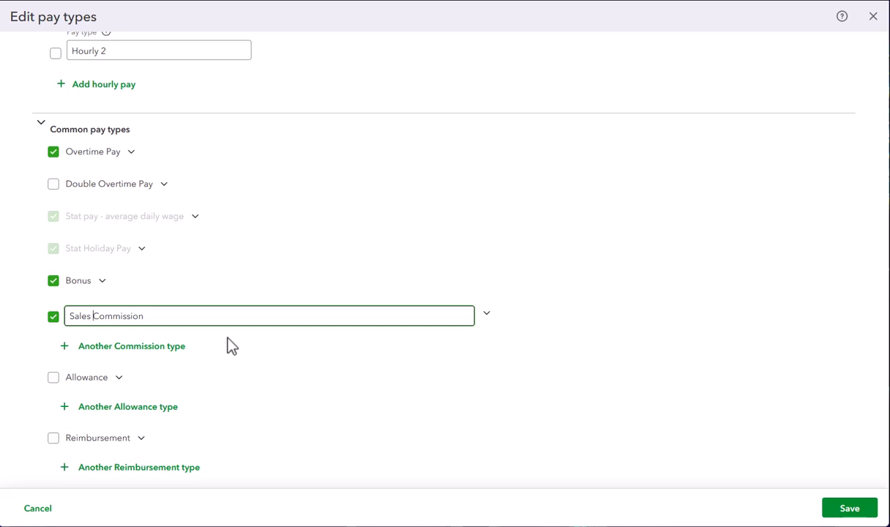
Review the remaining common pay types and save the employee's pay types.
scroll(219, 304, down, 3)
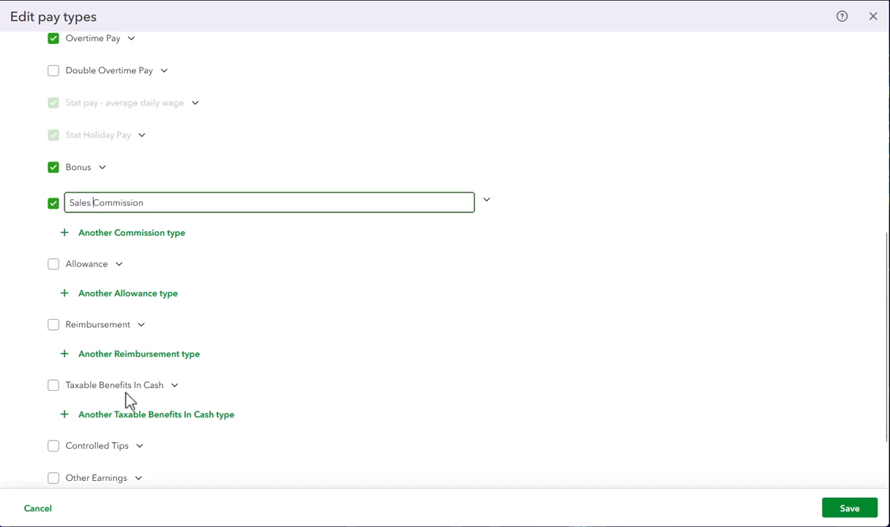
scroll(128, 400, down, 2)
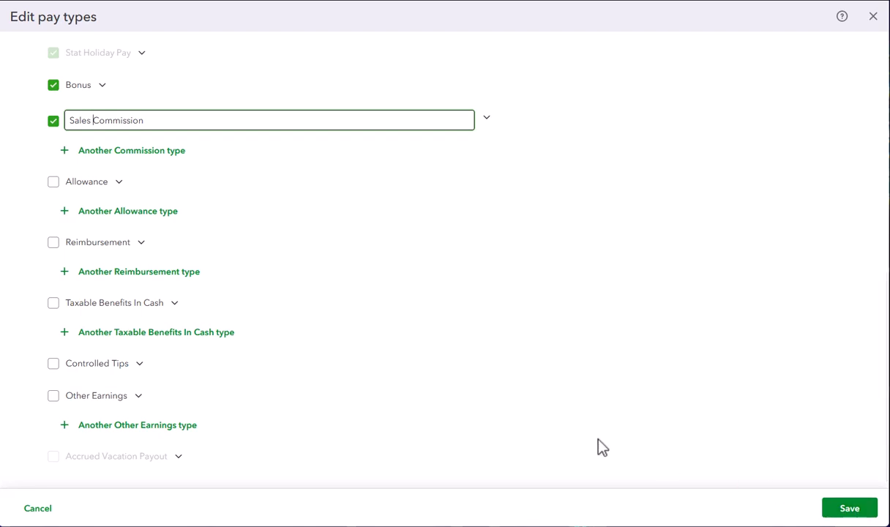
scroll(361, 384, up, 2)
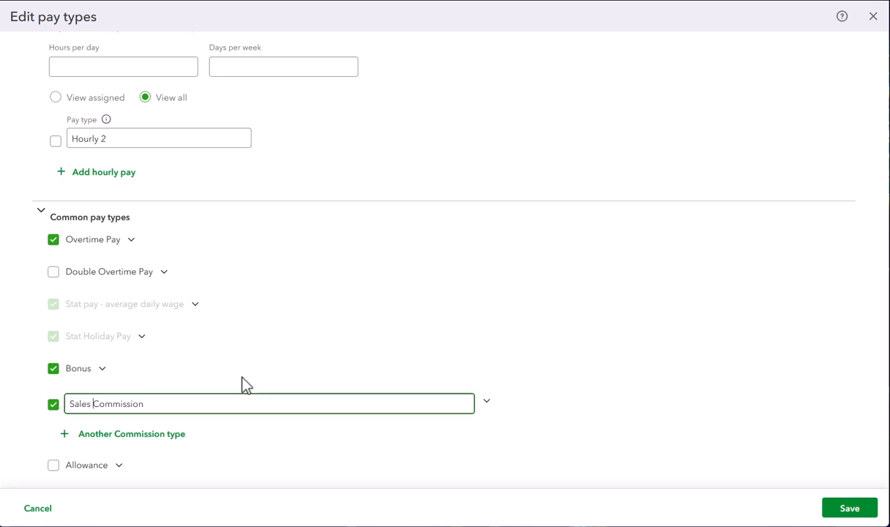
click(858, 512)
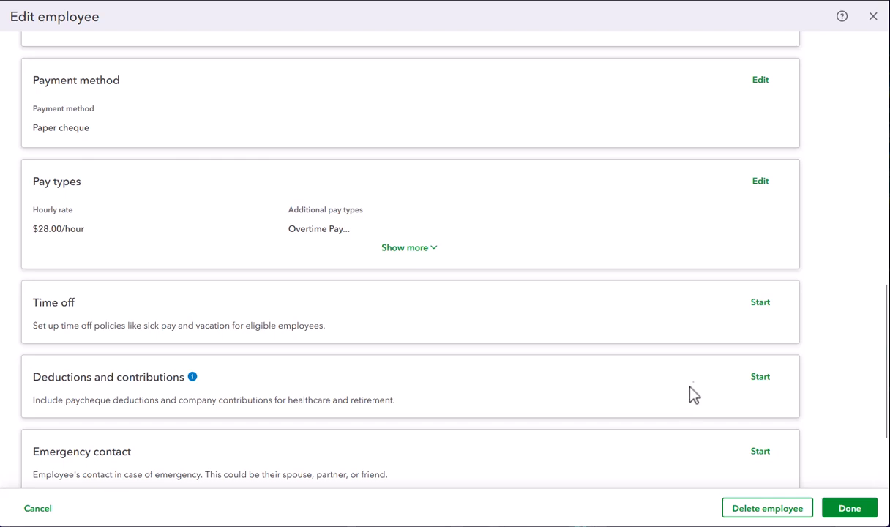
Start the time off setup and assign the 4.00% Accrue time/hrs worked vacation policy.
click(761, 304)
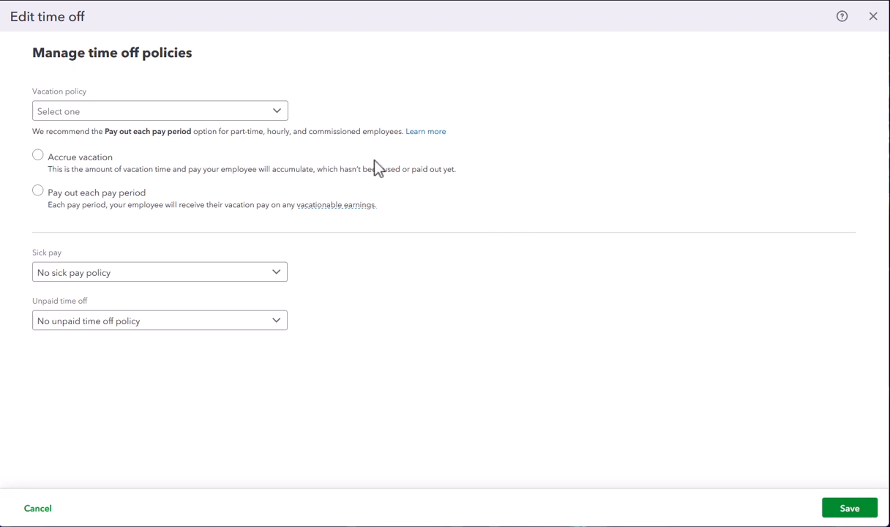
click(281, 112)
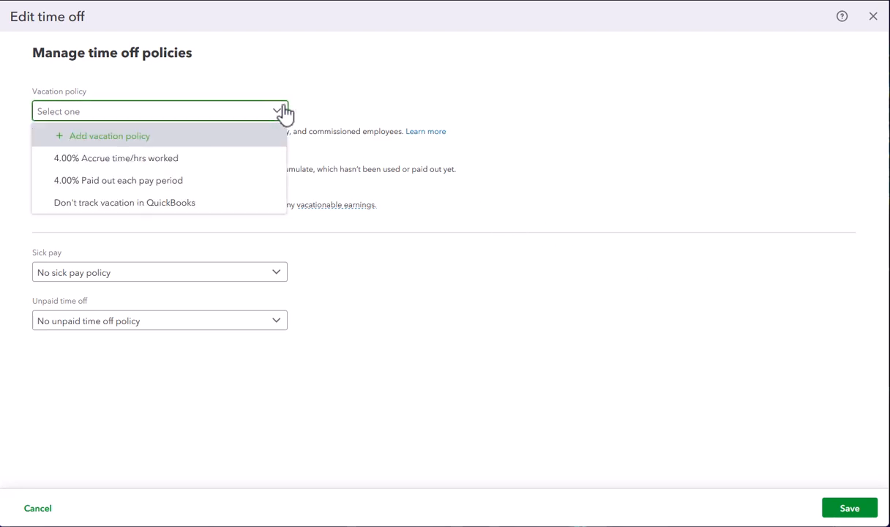
click(202, 162)
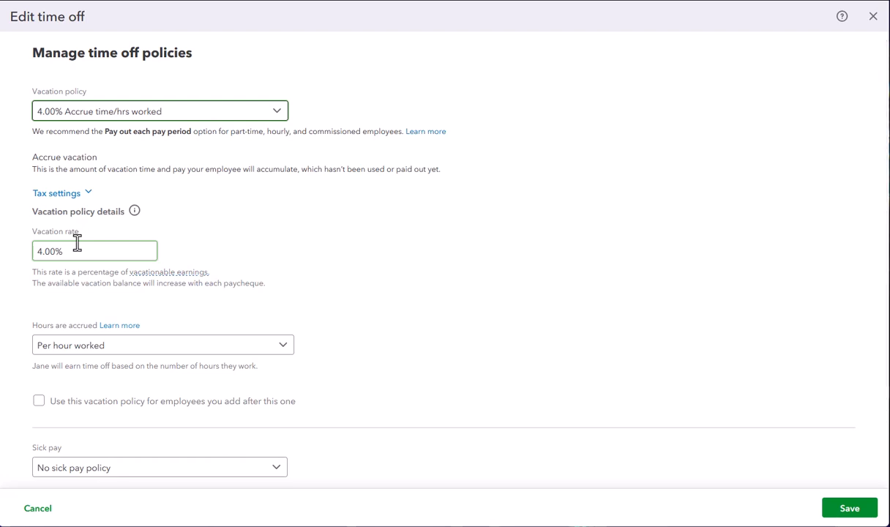
Keep vacation hours accrued Per hour worked and use this vacation policy for employees added after this one.
click(283, 348)
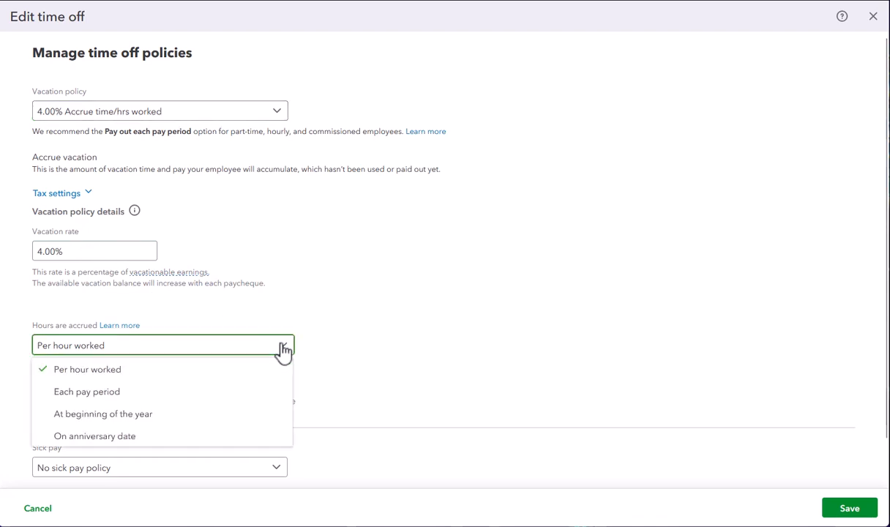
click(155, 344)
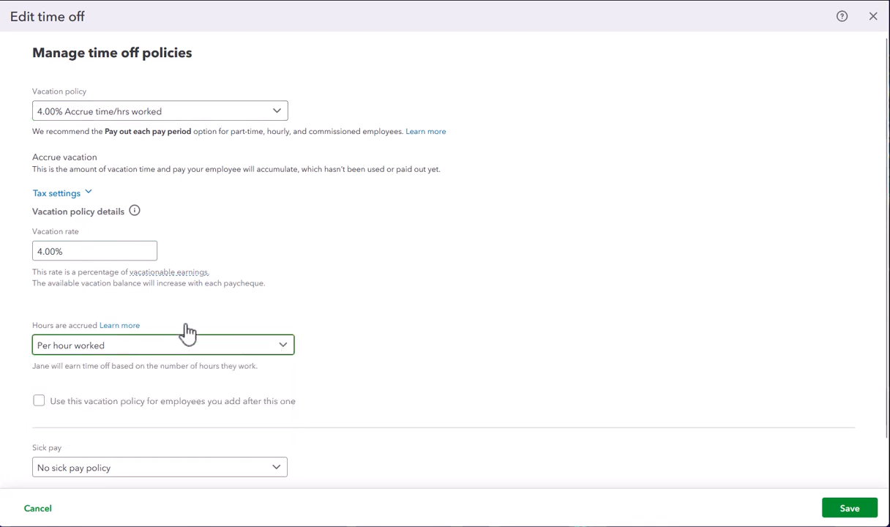
scroll(207, 306, down, 1)
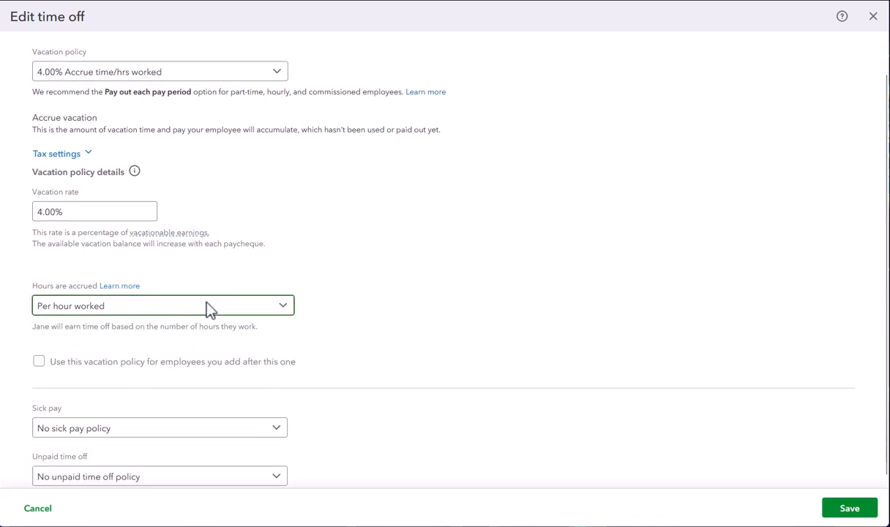
click(39, 355)
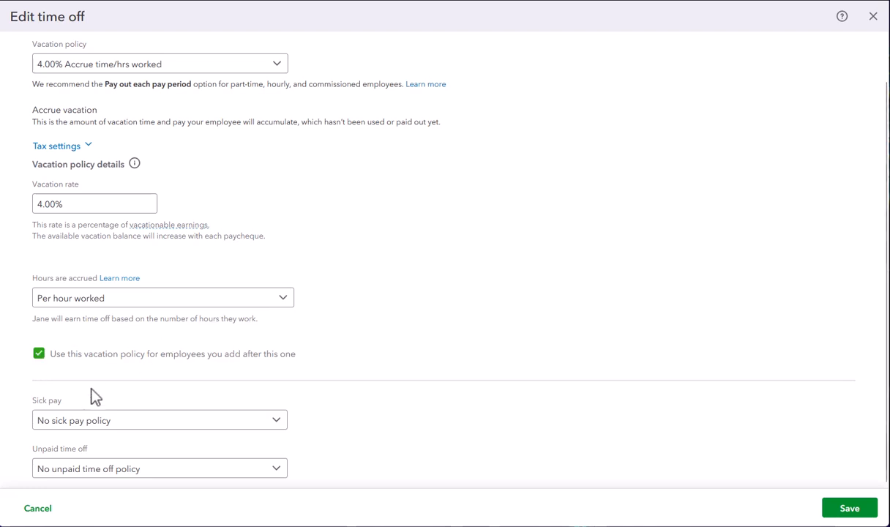
Add a new sick pay policy with 24 hours per year accrued at beginning of year and save it.
click(276, 423)
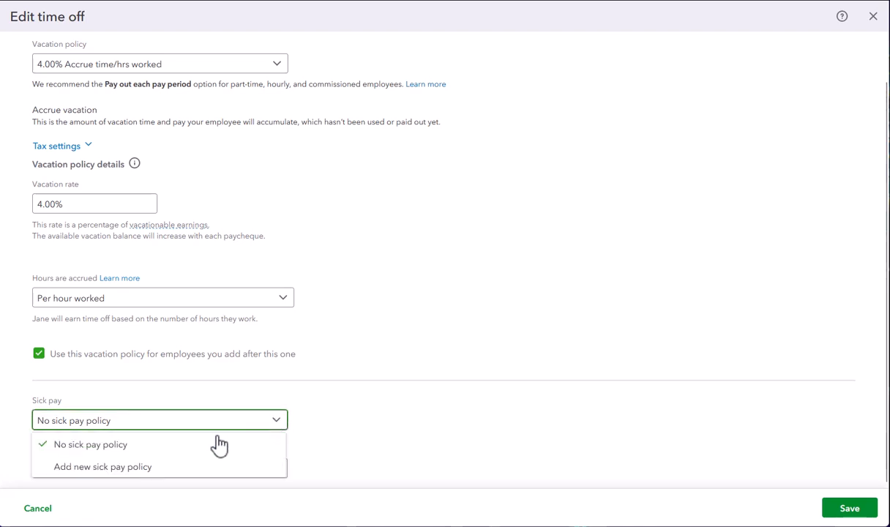
click(117, 469)
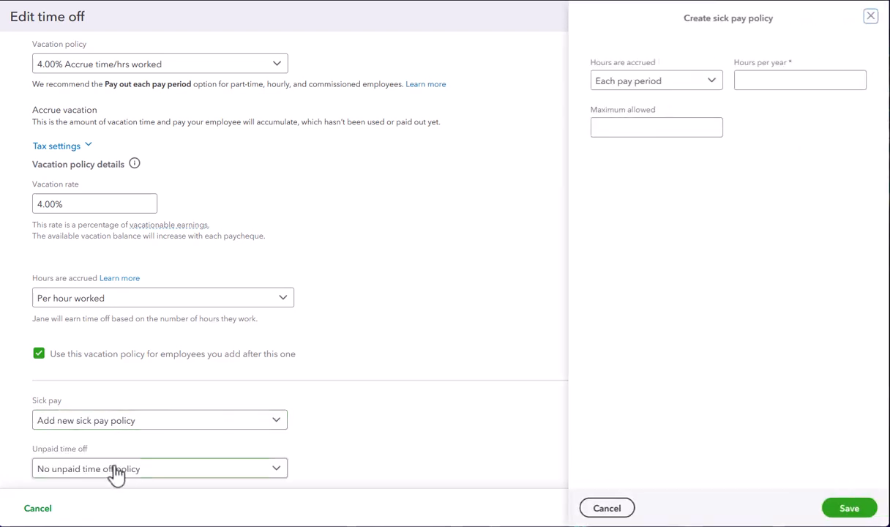
click(713, 83)
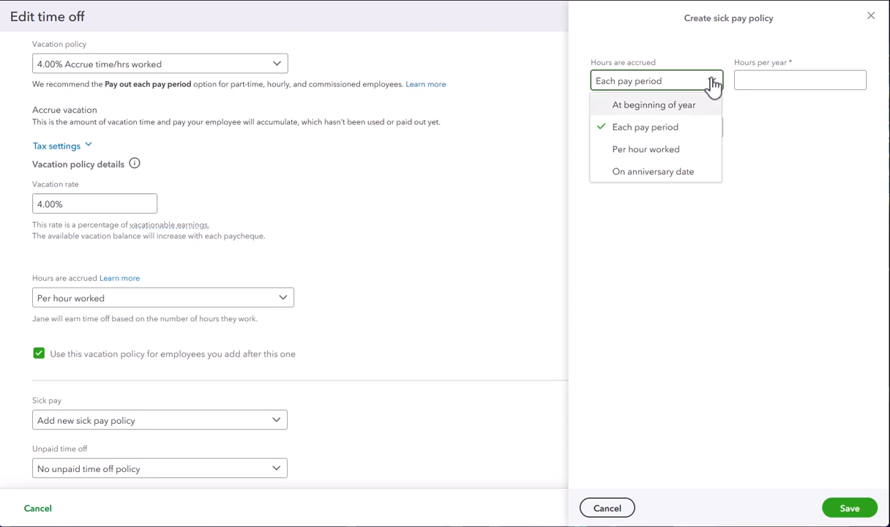
click(658, 106)
click(744, 86)
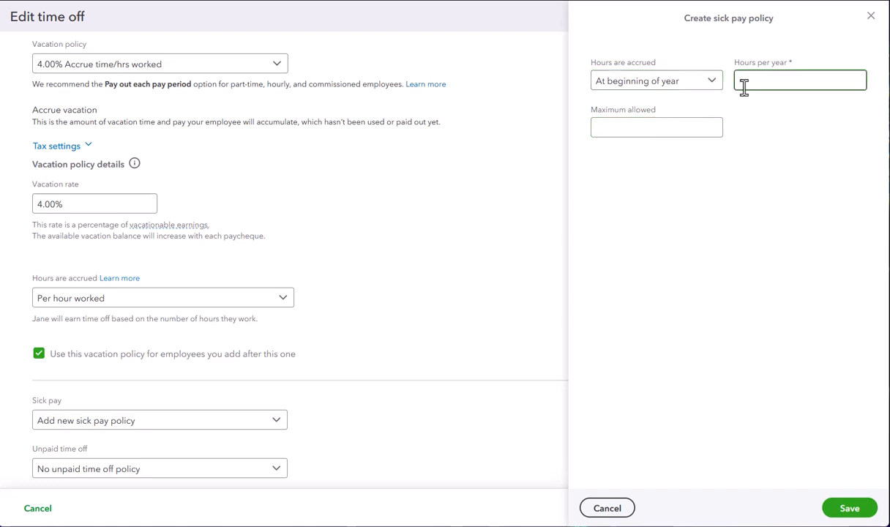
text(24)
click(850, 510)
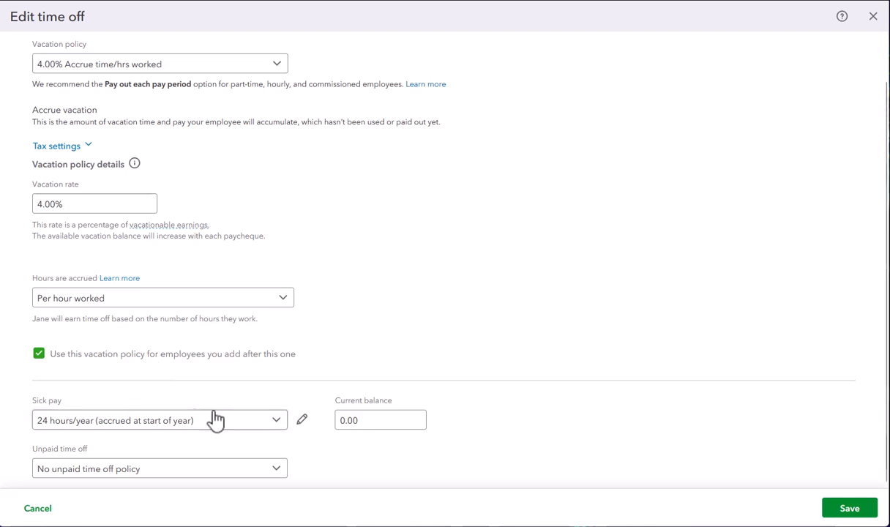
Keep No unpaid time off policy for unpaid time off and save the time off settings.
click(277, 472)
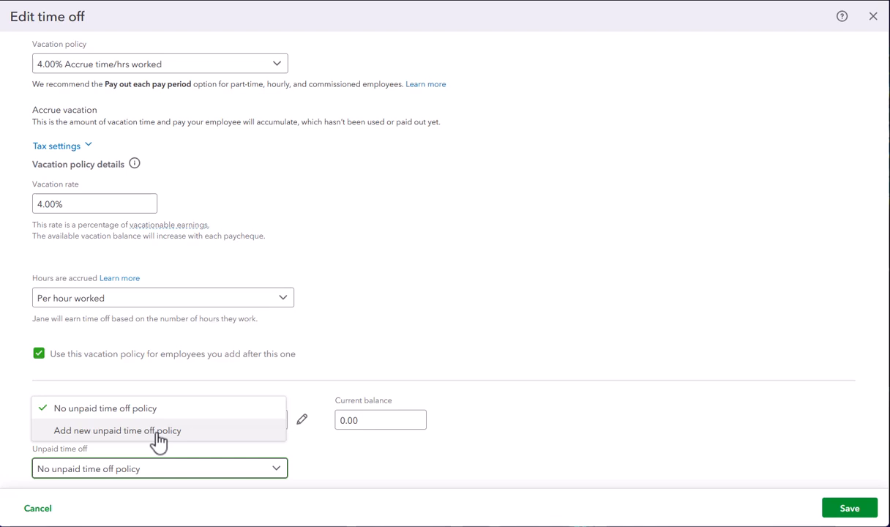
click(538, 412)
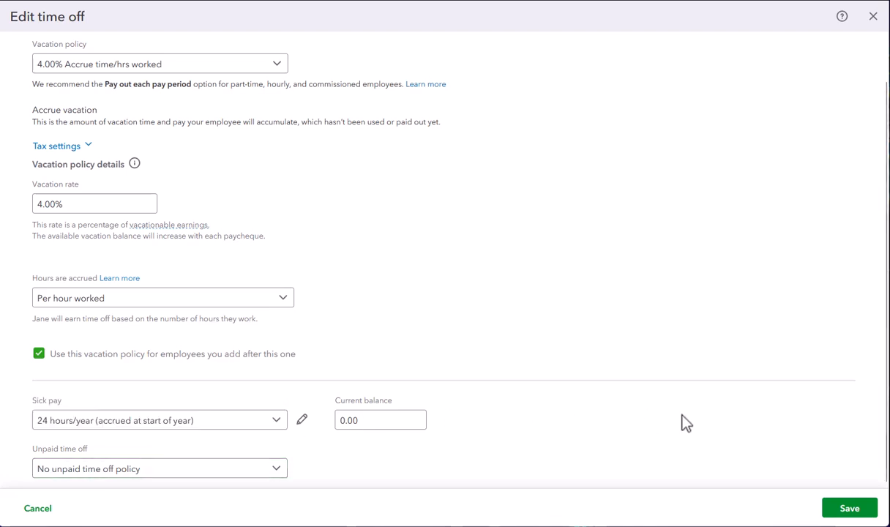
click(851, 511)
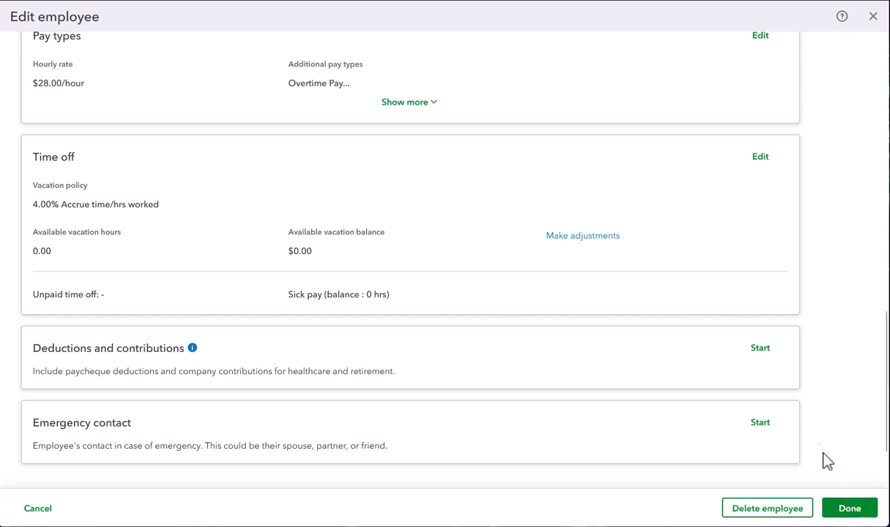
Start a new Health insurance deduction/contribution of type Private Health Care with the description Dental Benefit.
click(761, 350)
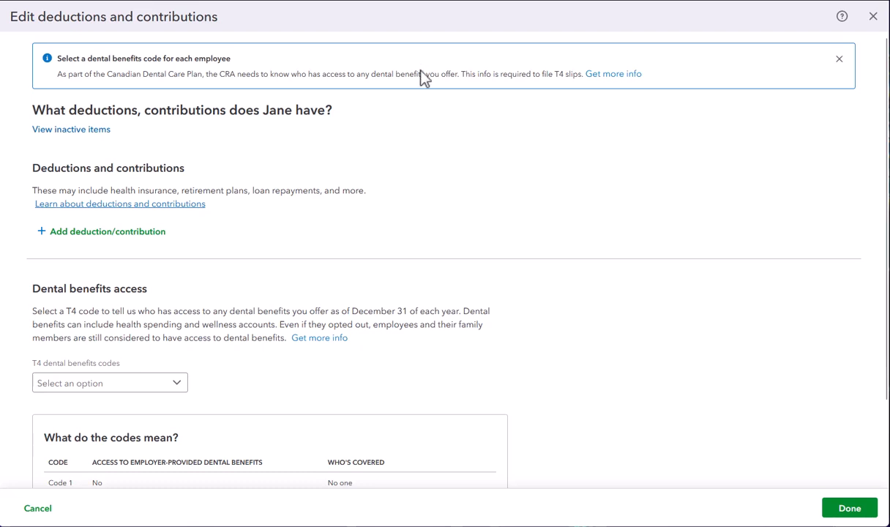
click(104, 233)
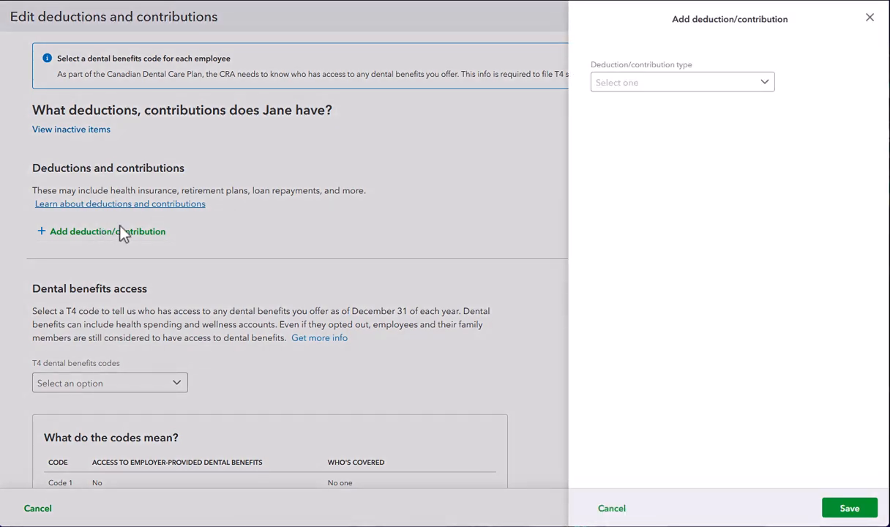
click(681, 83)
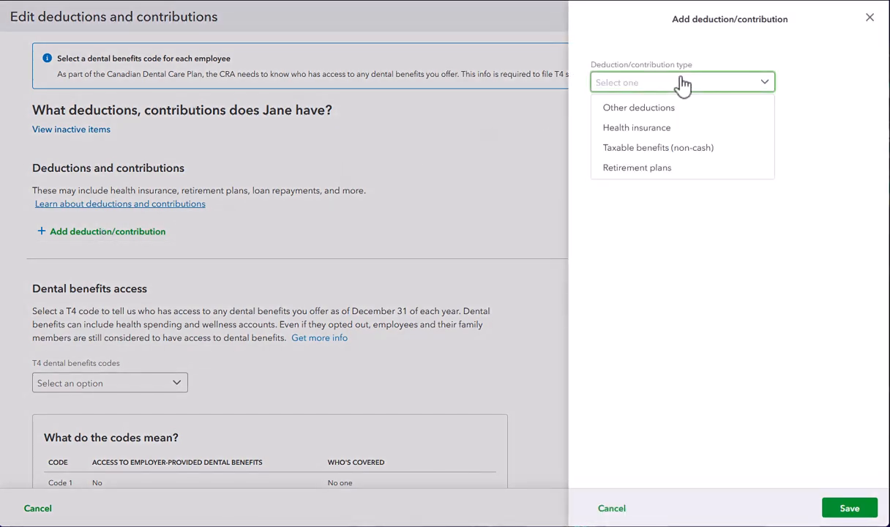
click(688, 129)
click(658, 131)
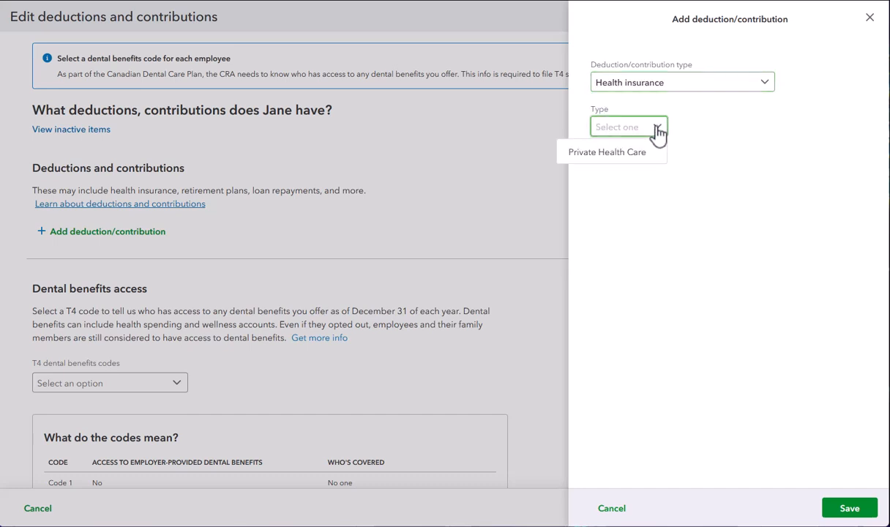
click(635, 152)
click(630, 174)
text(D)
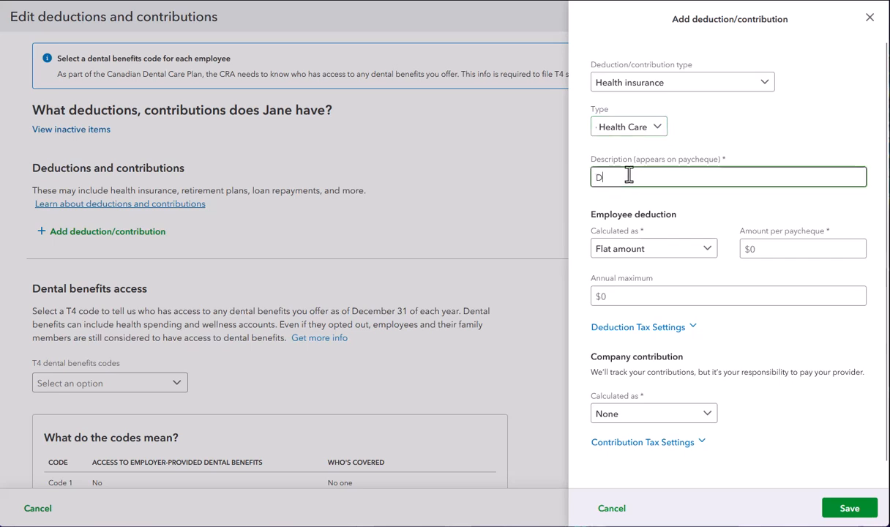
text(ental)
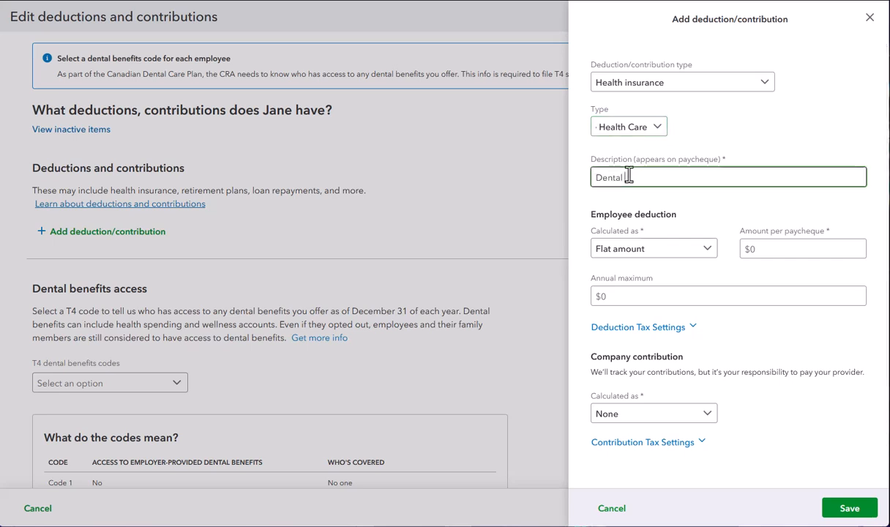
text( Benefit)
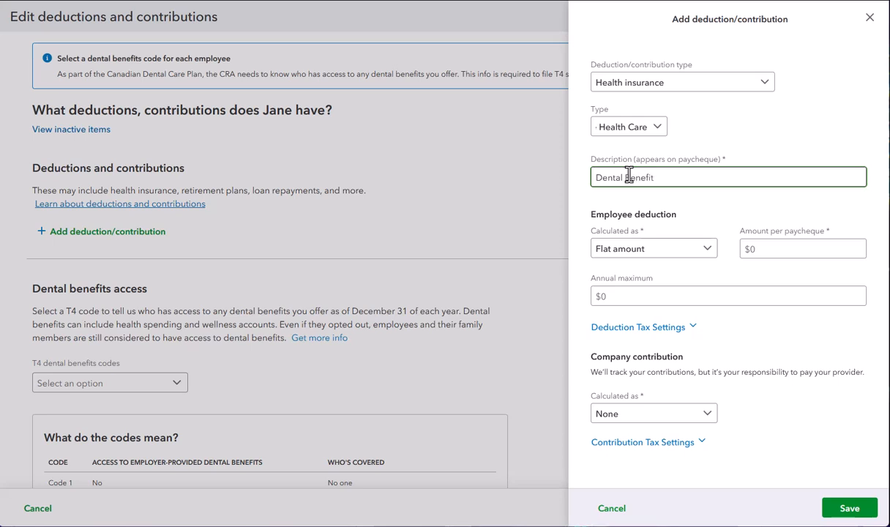
Calculate the employee deduction as a Flat amount of $100 per paycheque.
click(707, 249)
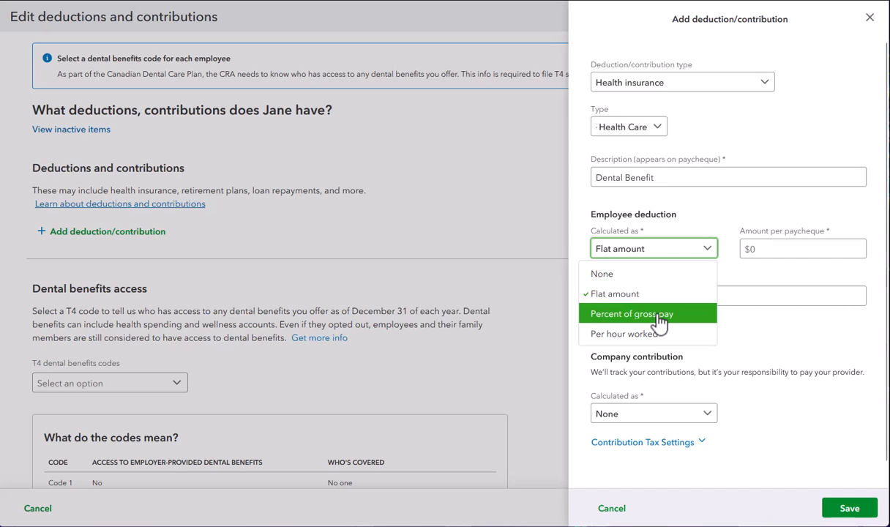
key(Down)
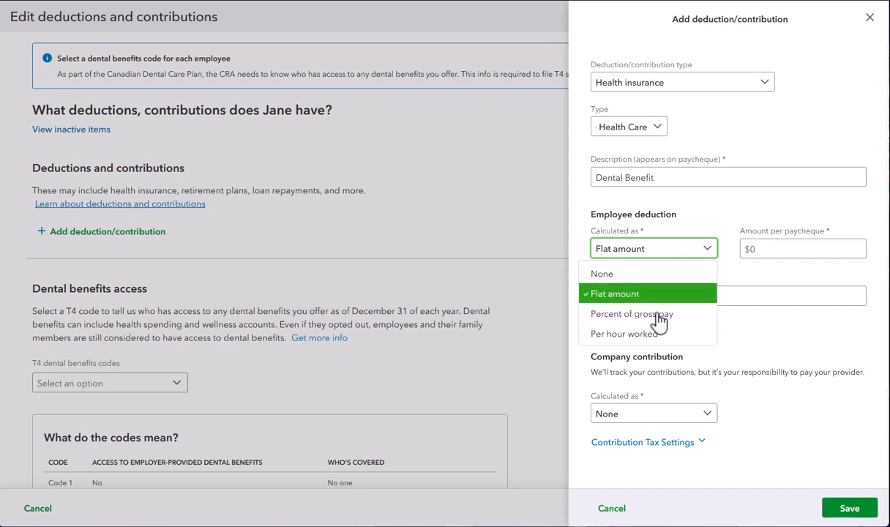
click(652, 293)
click(773, 249)
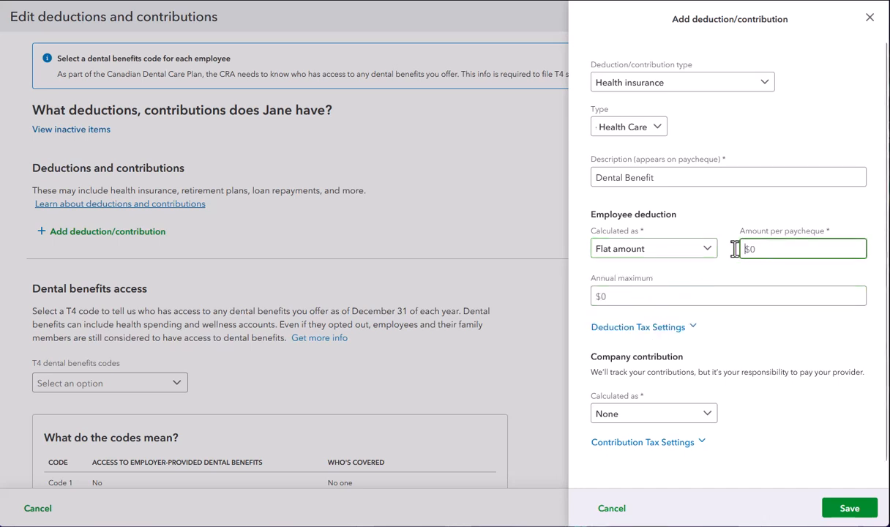
text(100)
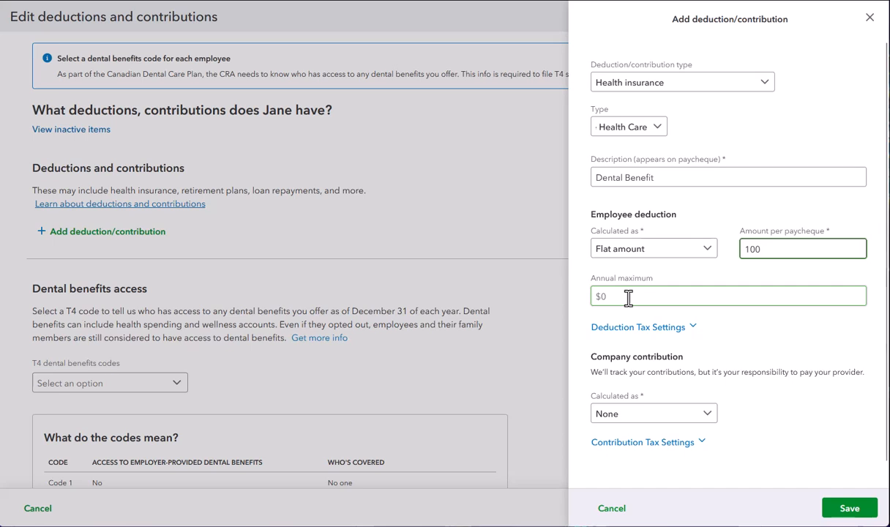
Calculate the company contribution as a Flat amount of $150 per paycheque.
scroll(628, 297, down, 1)
scroll(628, 297, down, 1)
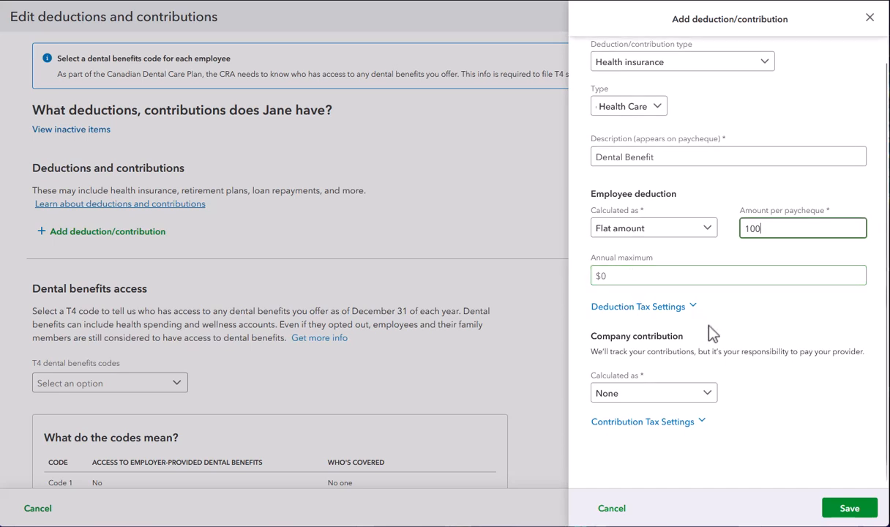
click(709, 396)
click(629, 435)
click(767, 394)
text(150)
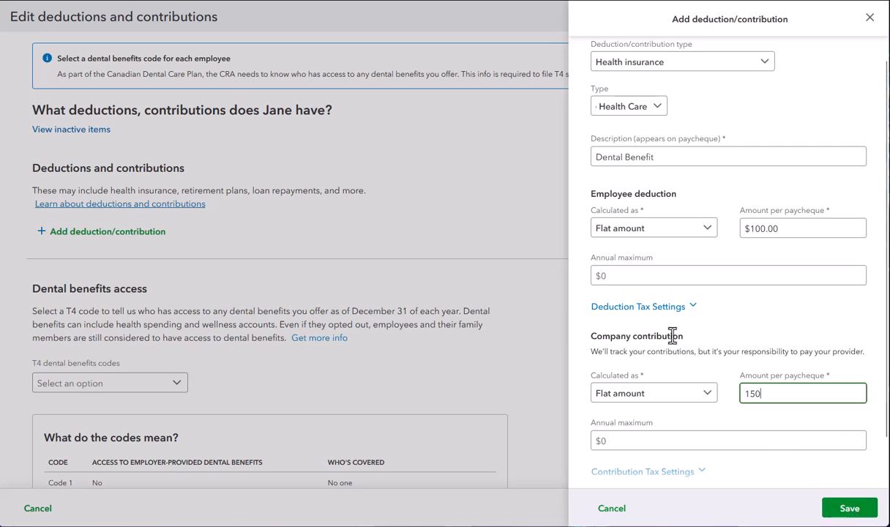
Clear the employee deduction amount to 0 and change its calculation to None.
drag(787, 228, 725, 228)
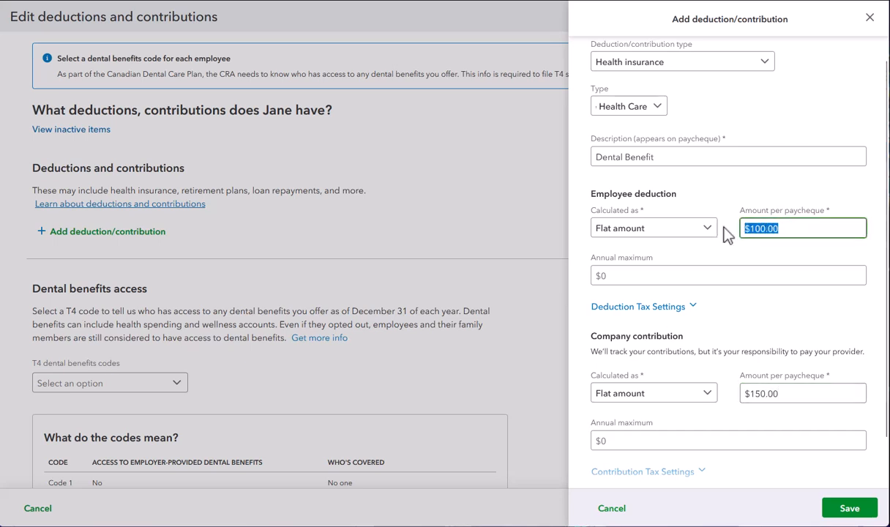
text(0)
click(705, 229)
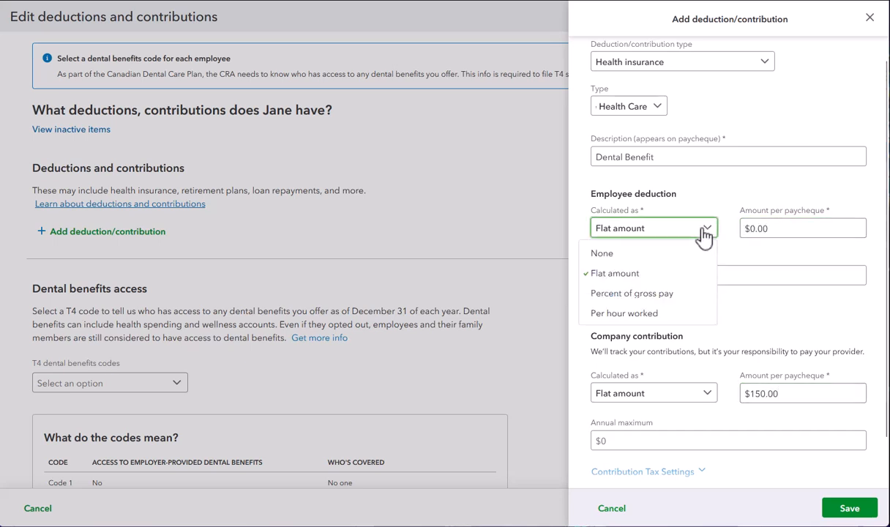
click(646, 254)
click(790, 344)
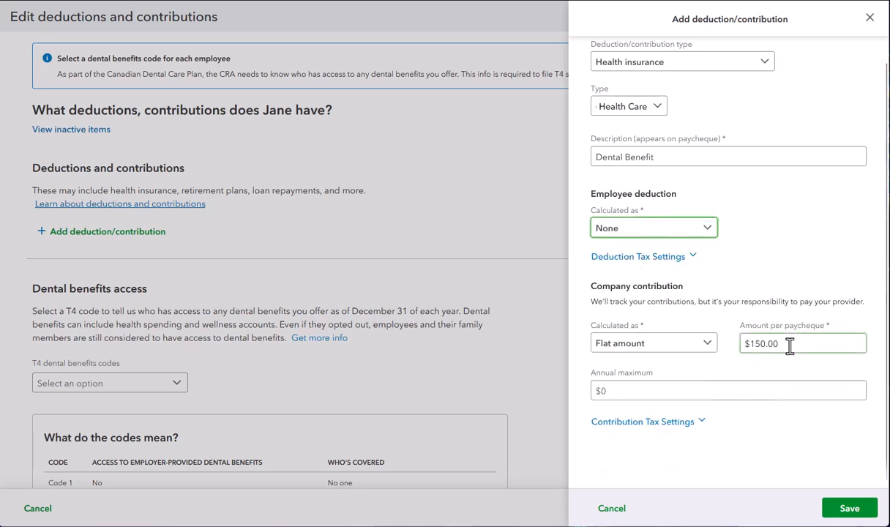
Set the Dental Benefit company contribution to $250 per paycheque and save the item.
drag(790, 346, 732, 350)
text(250)
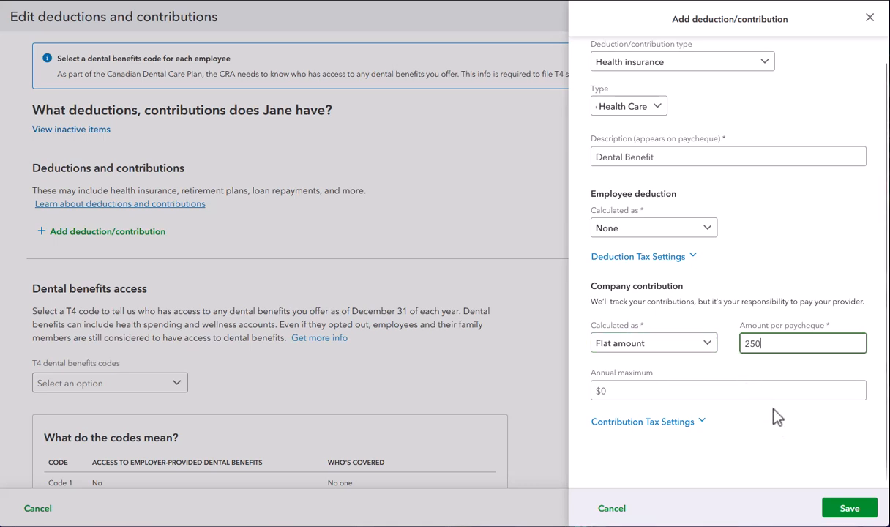
click(848, 511)
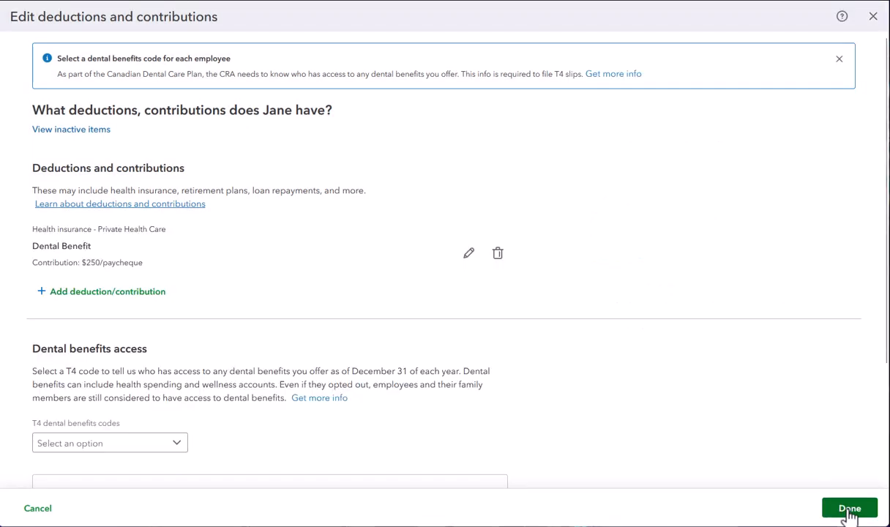
Start a new Retirement plans deduction/contribution of type Registered Retirement Savings Plan with the description RRSP.
click(99, 293)
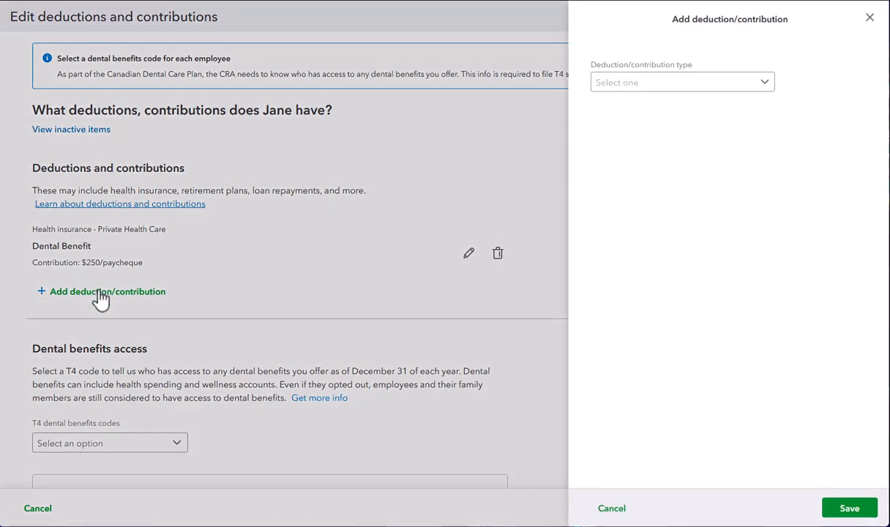
click(768, 85)
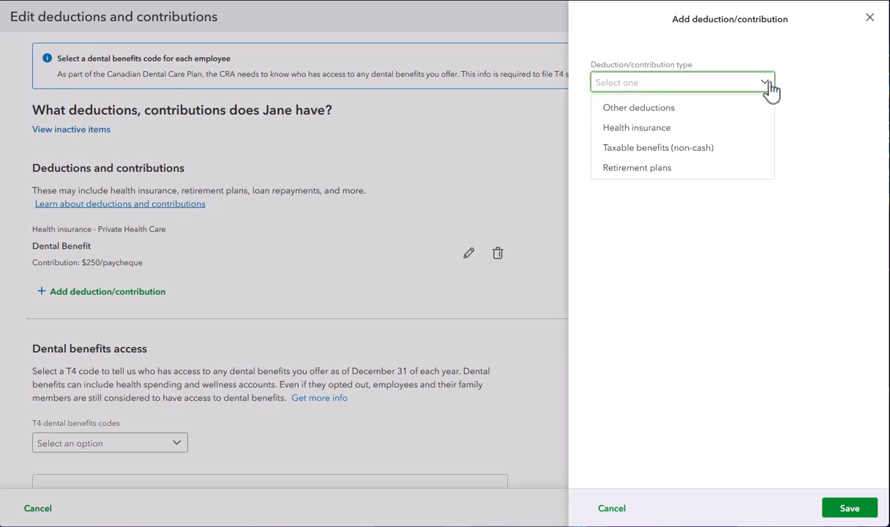
click(689, 170)
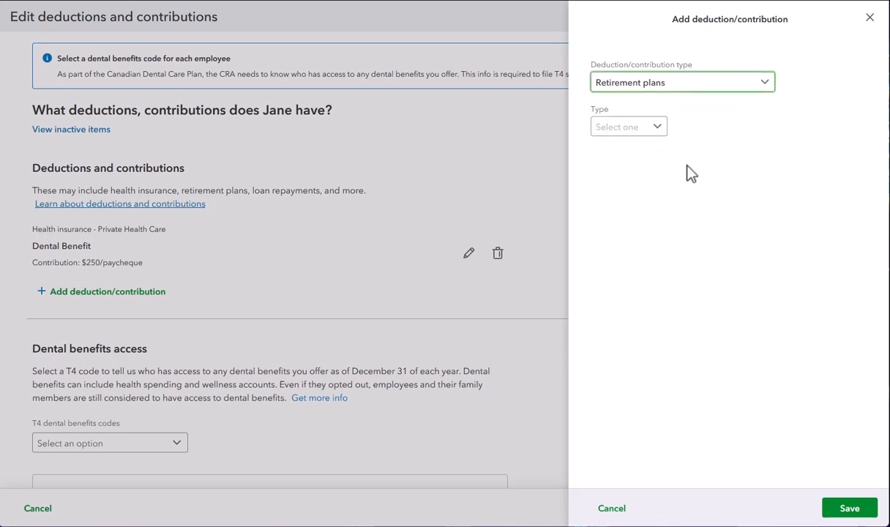
click(657, 128)
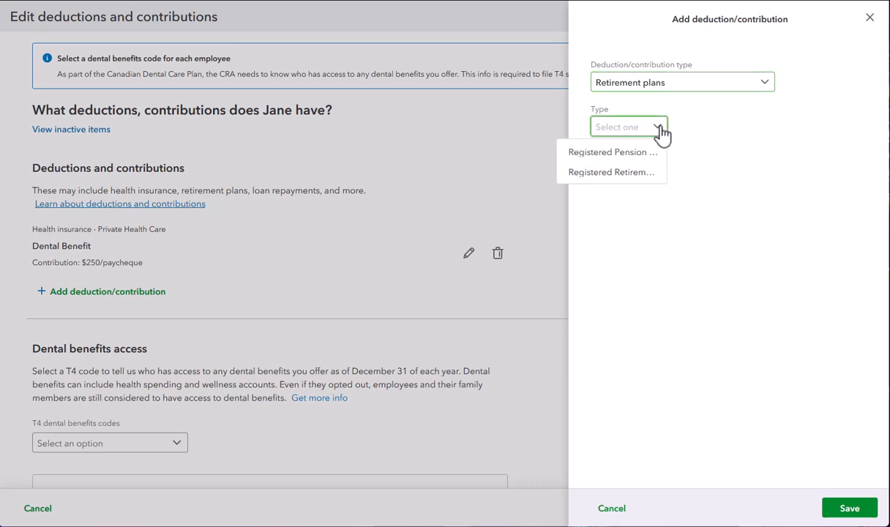
click(627, 173)
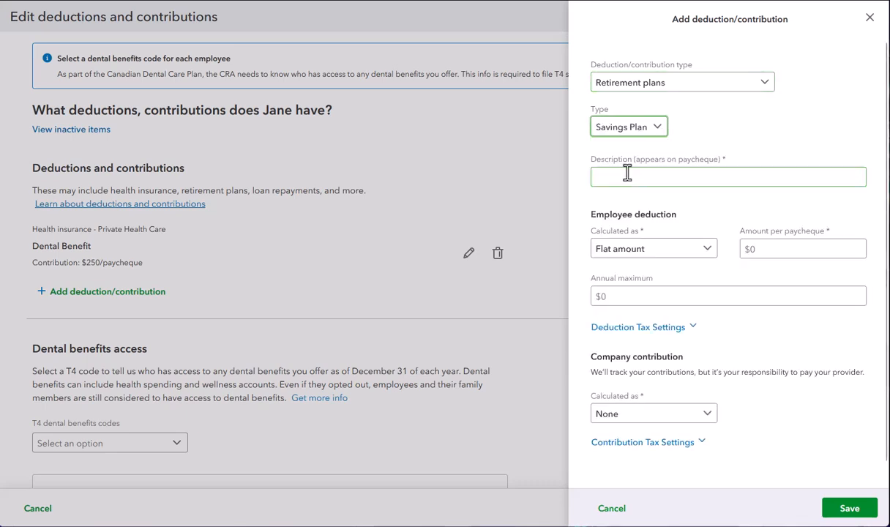
click(627, 176)
text(RRSP)
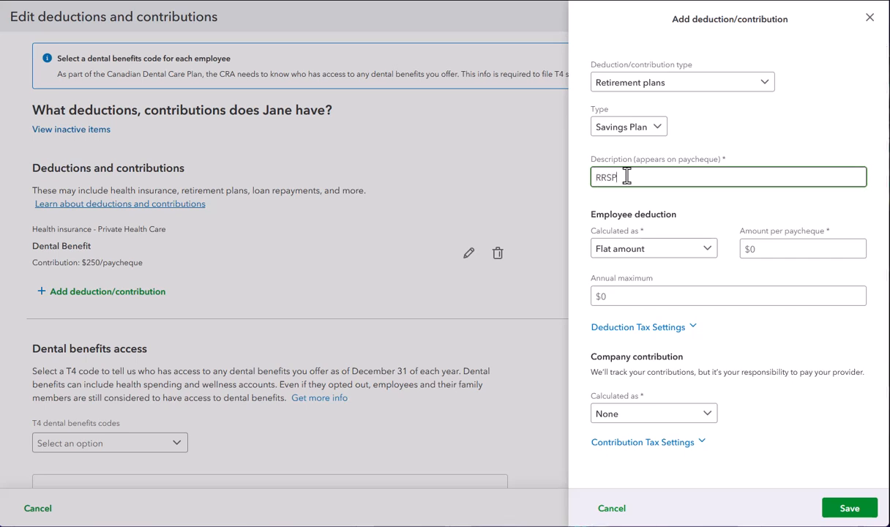
Calculate the RRSP employee deduction as a Flat amount of $100 per paycheque with an annual maximum of $2,500.
click(709, 252)
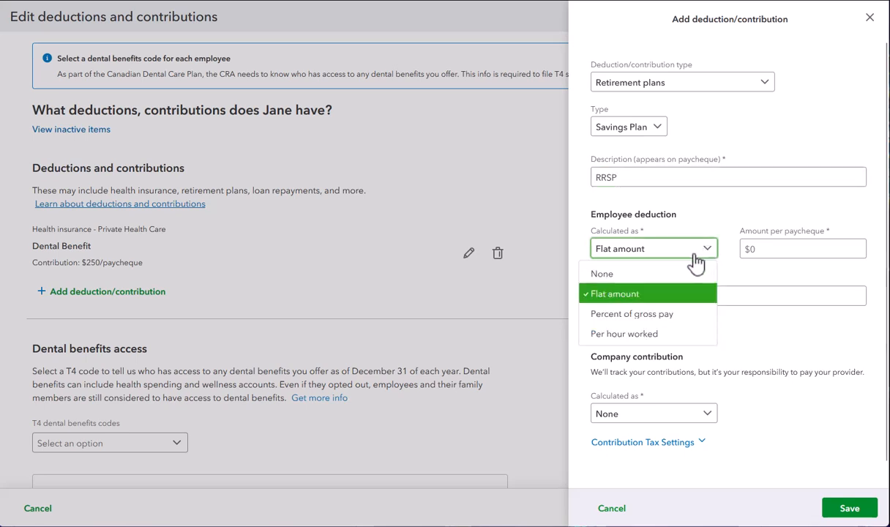
click(633, 296)
click(751, 248)
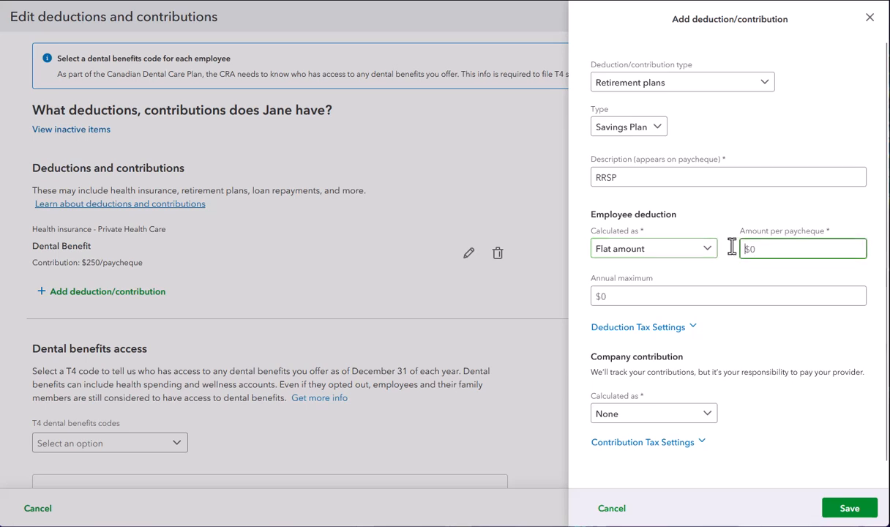
text(100)
click(620, 297)
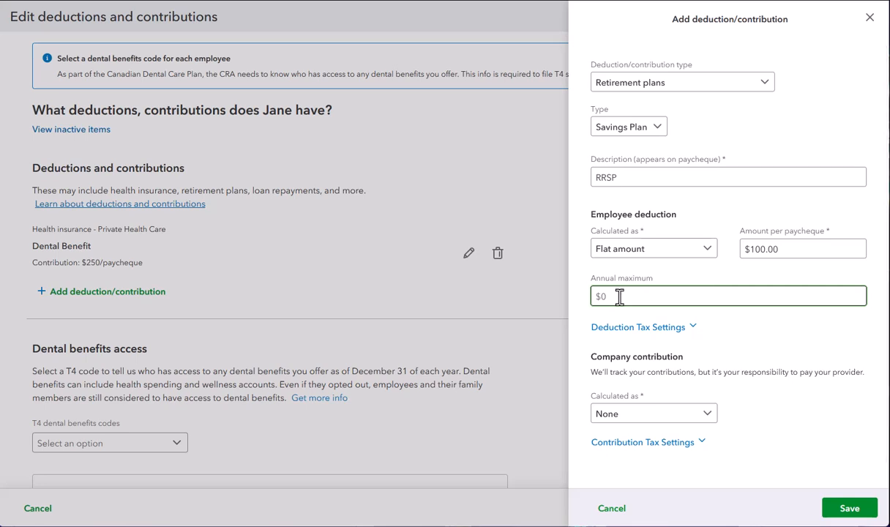
text(2500)
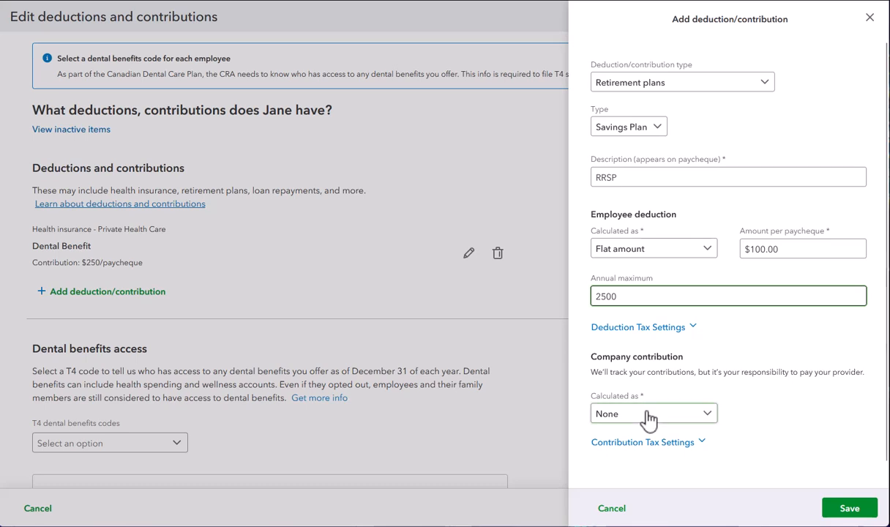
Calculate the RRSP company contribution as a Flat amount of $100 per paycheque with an annual maximum of $2,000, and save the item.
scroll(649, 418, down, 1)
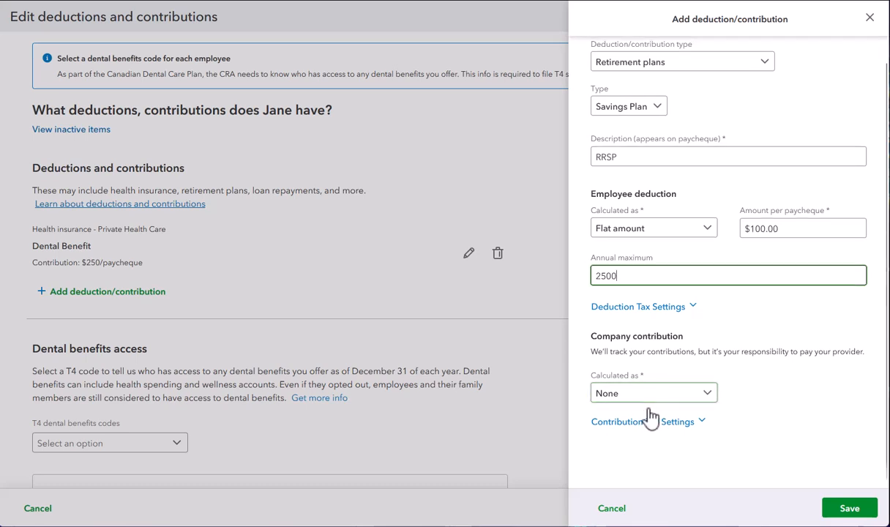
click(660, 401)
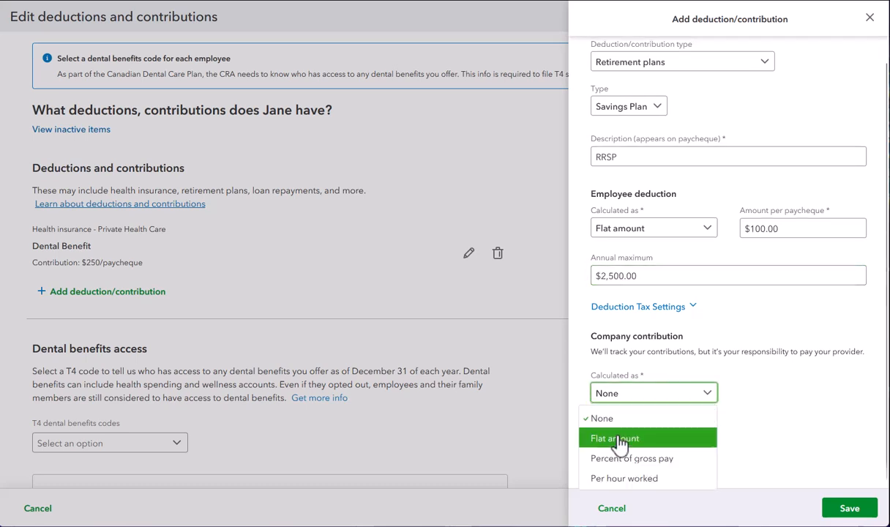
click(618, 439)
click(770, 393)
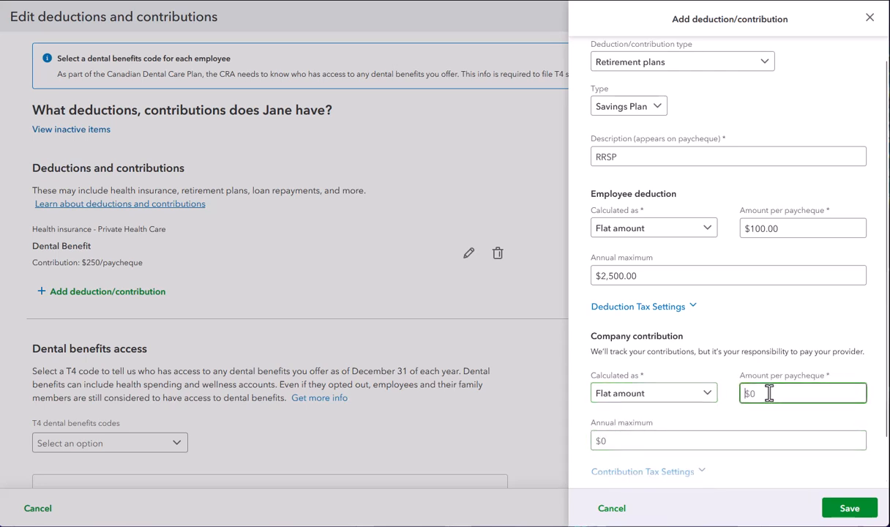
text(100)
click(609, 440)
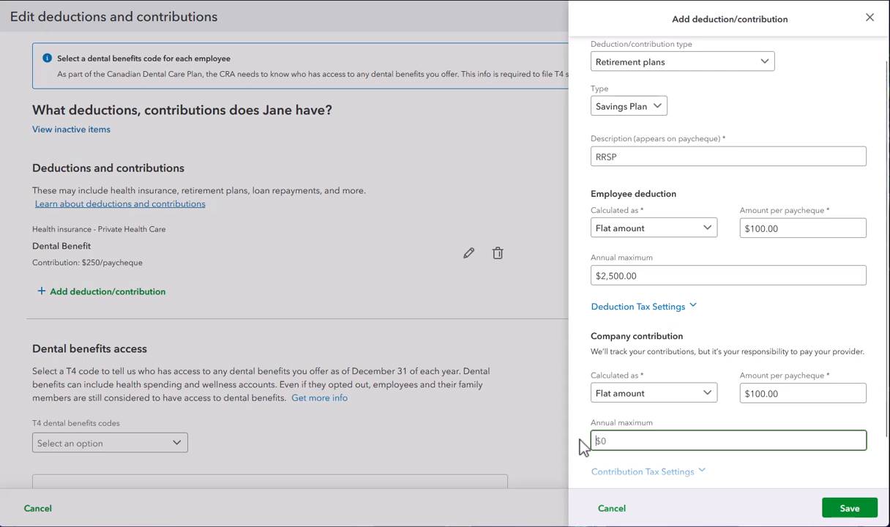
text(2000)
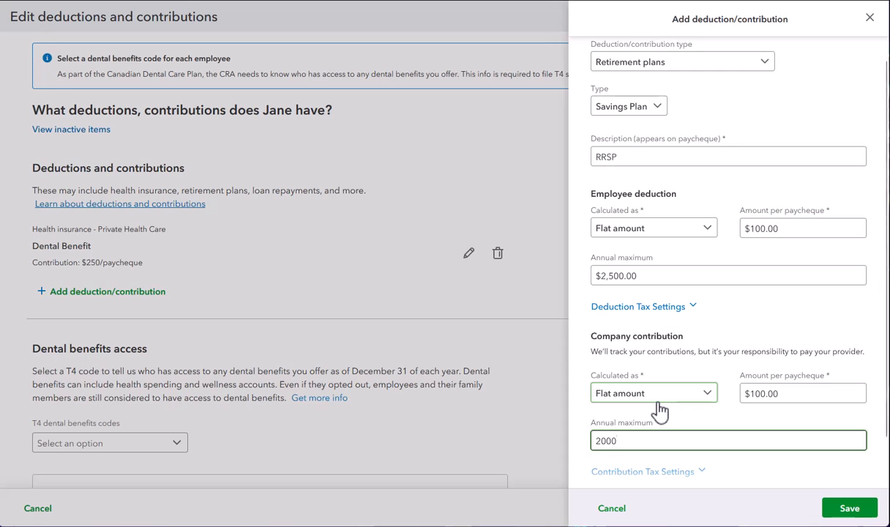
scroll(727, 311, down, 1)
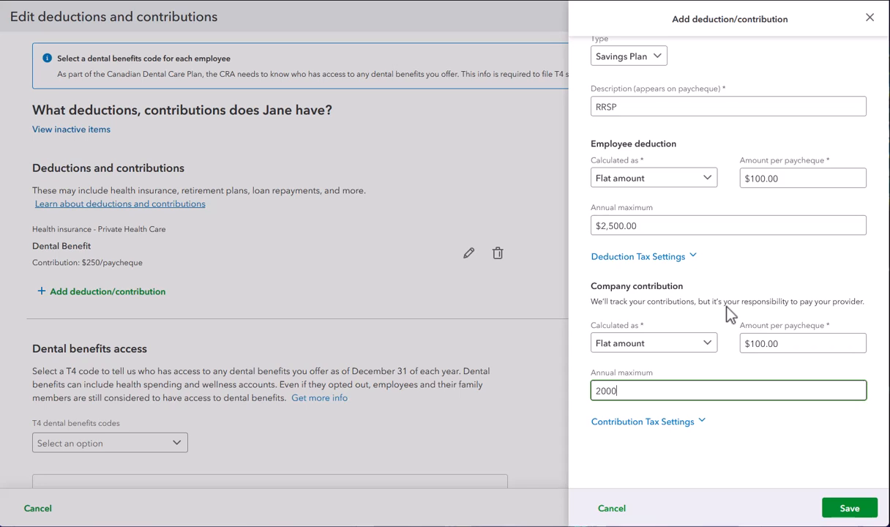
click(853, 510)
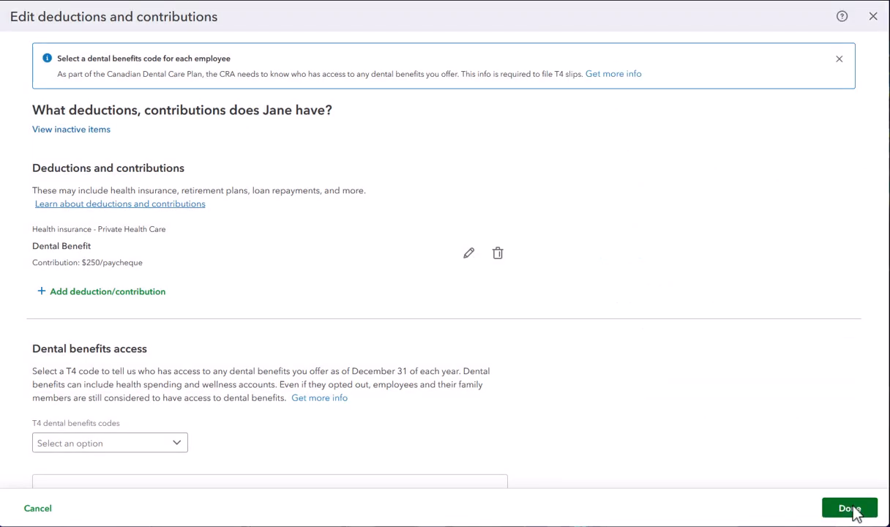
Finish editing the deductions and contributions, then complete the employee profile and the team setup.
scroll(857, 515, down, 3)
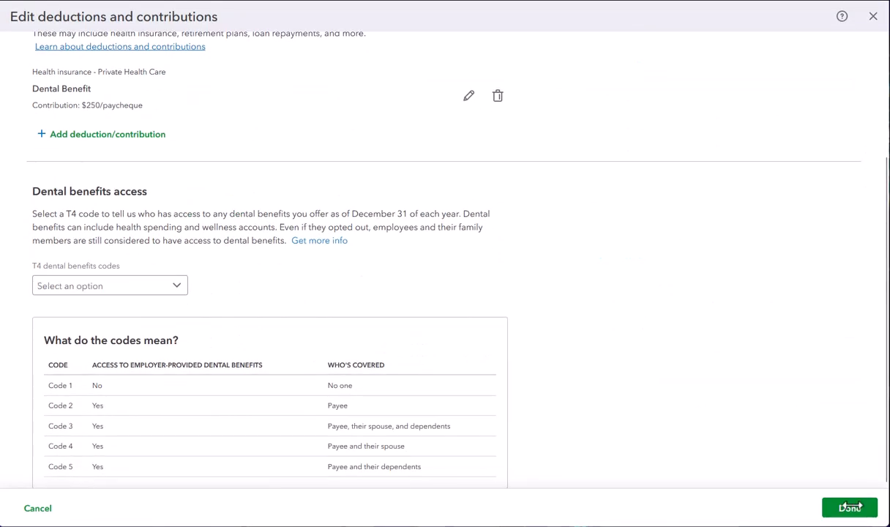
click(853, 511)
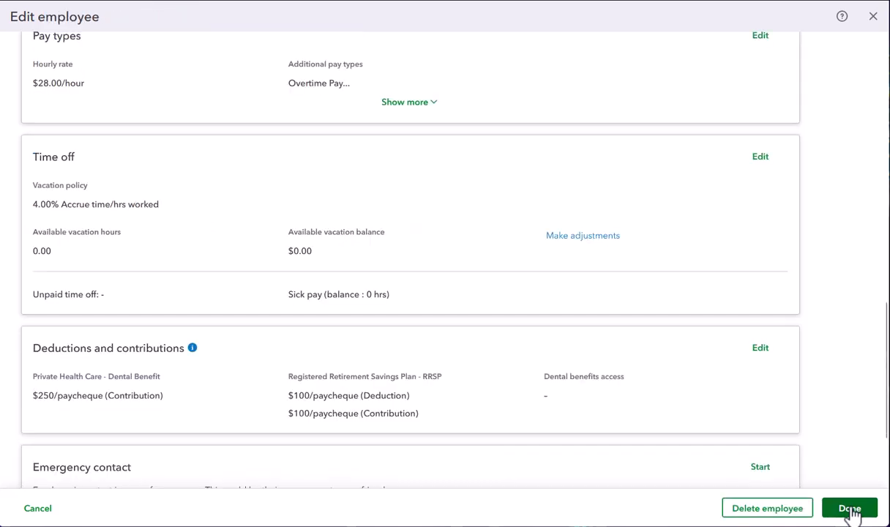
scroll(854, 515, down, 2)
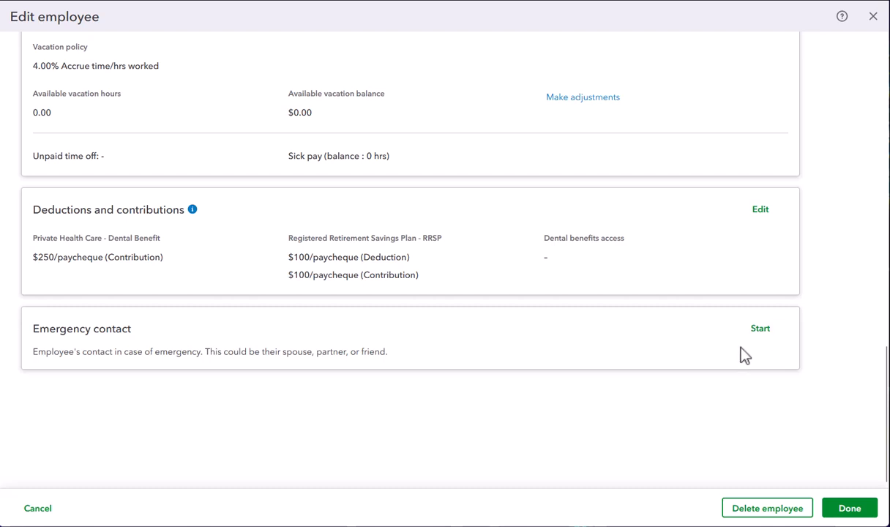
click(849, 509)
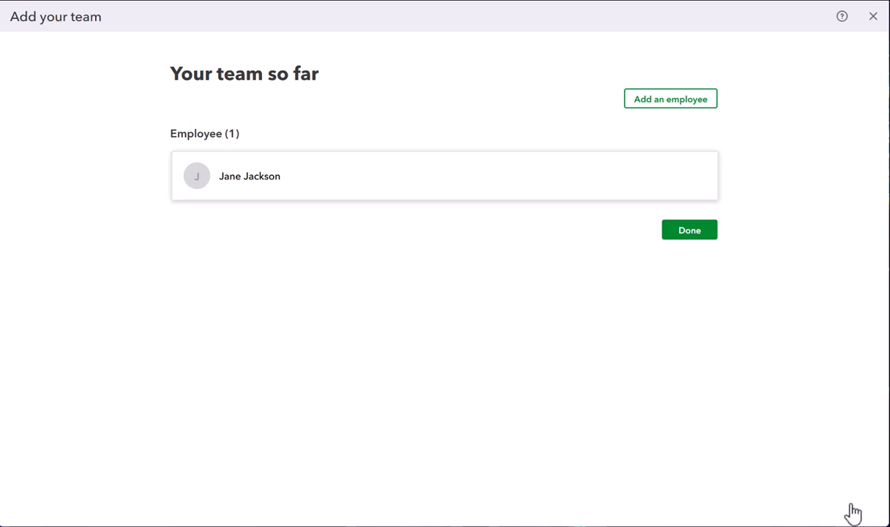
click(679, 232)
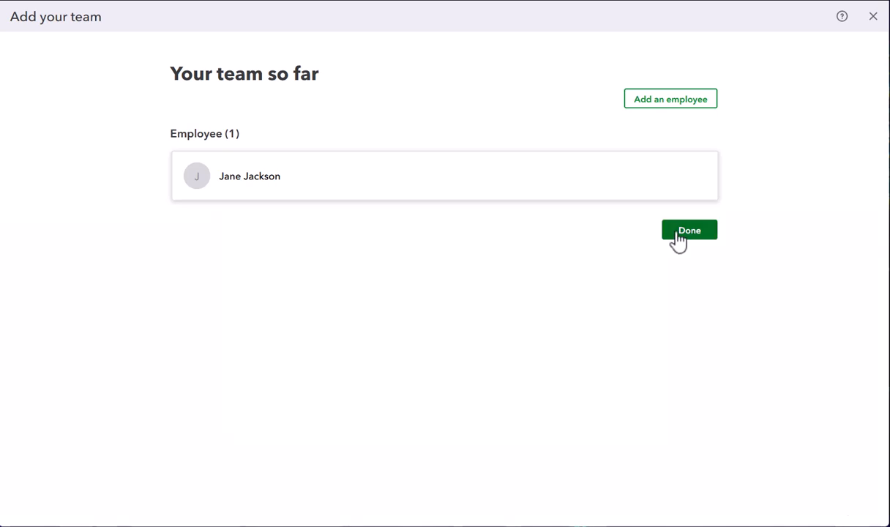